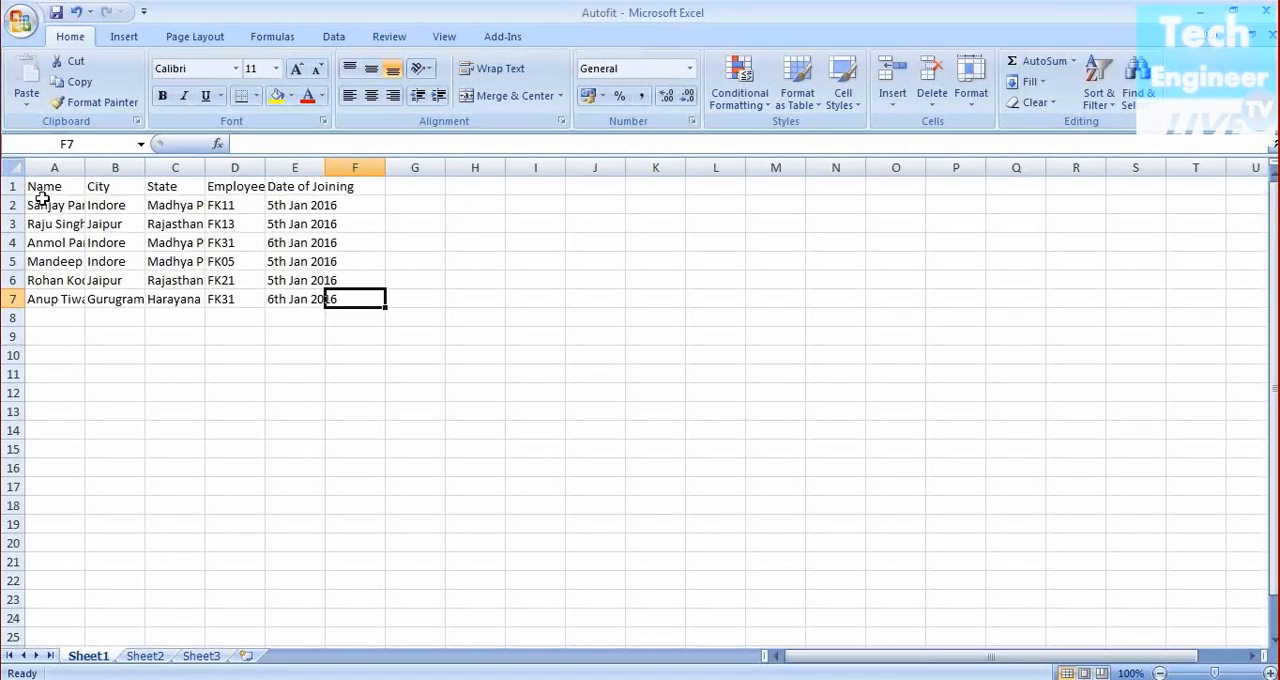
Select each name cell in column A in turn to read the full names hidden by the narrow column
left_click(114, 355)
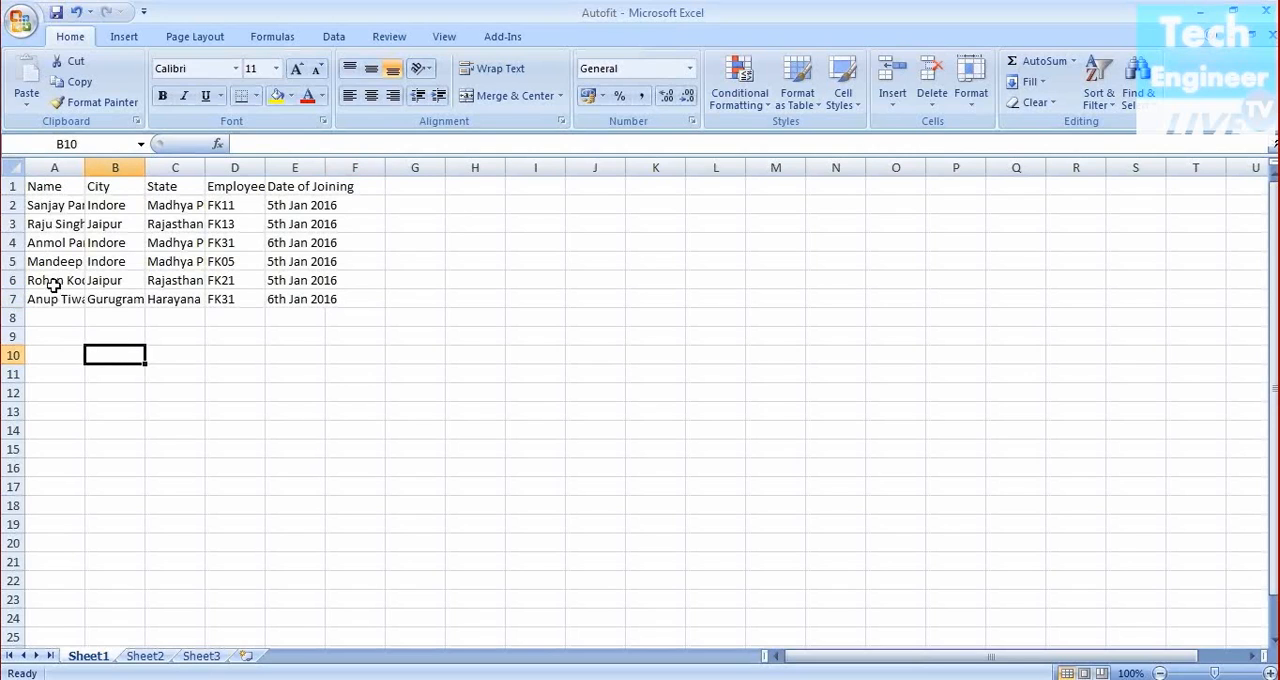
left_click(50, 206)
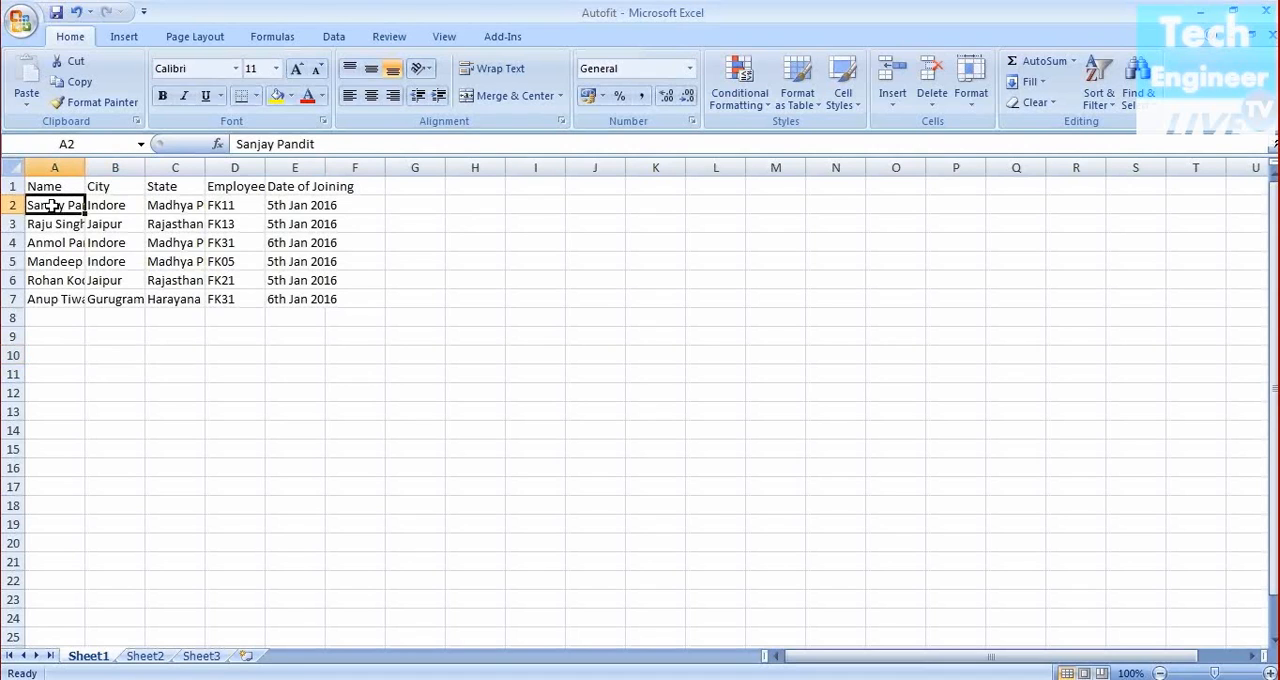
left_click(50, 225)
left_click(54, 244)
left_click(54, 262)
left_click(57, 298)
left_click(57, 280)
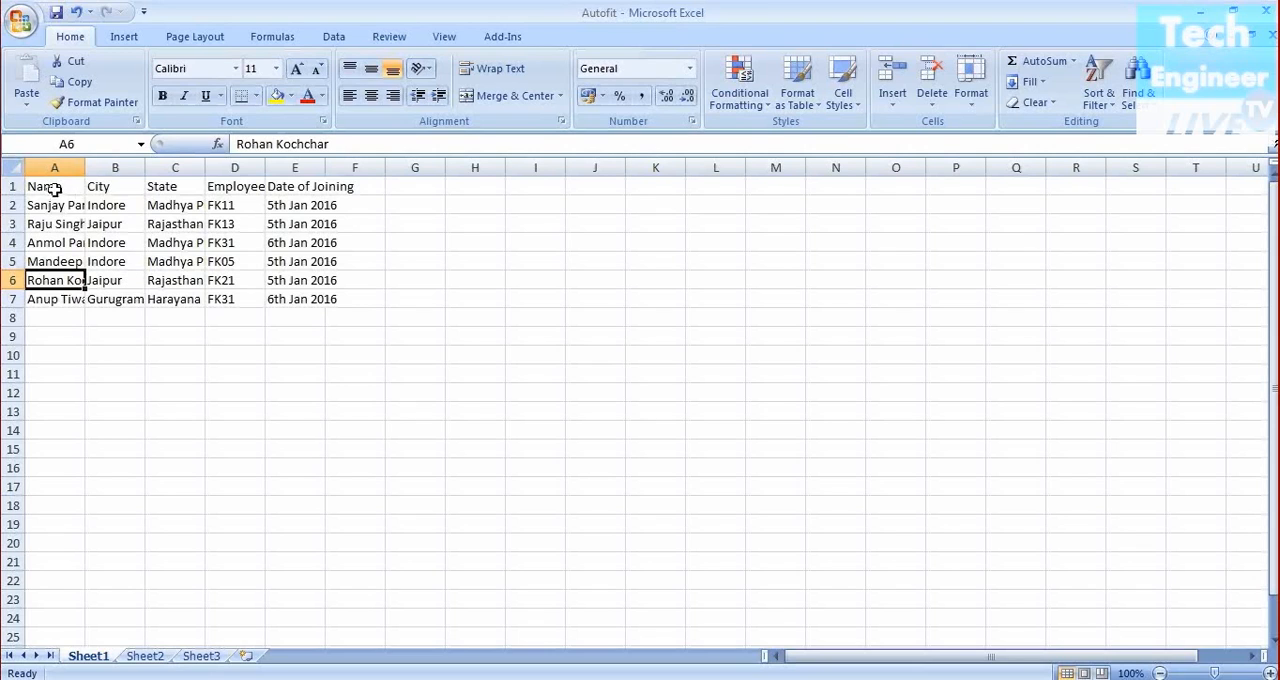
left_click(460, 329)
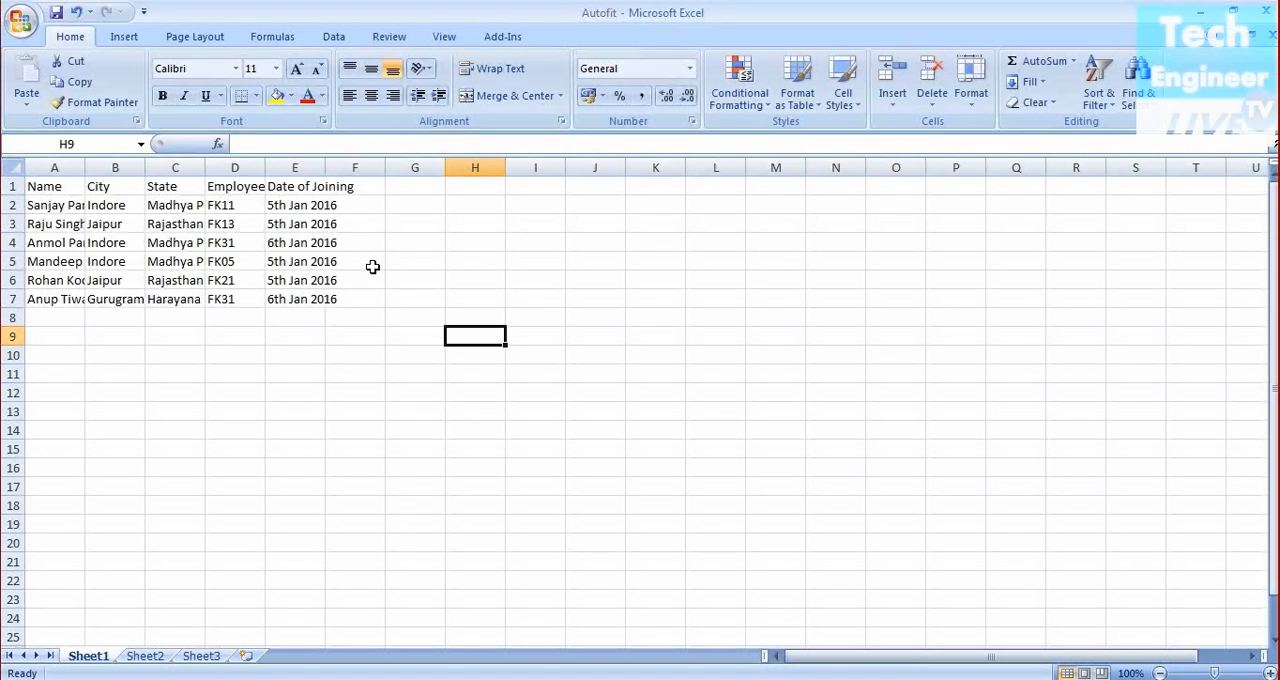
left_click(44, 186)
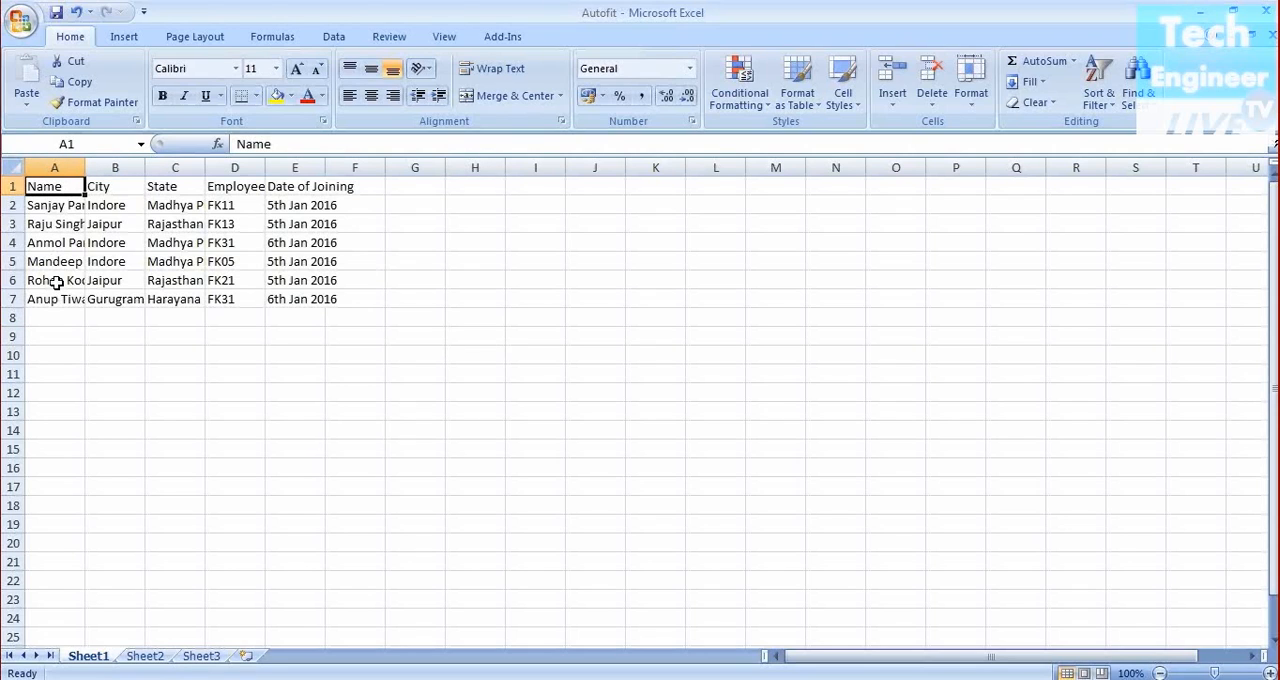
Widen column A to fit the names, then undo the width change
left_click_drag(86, 168, 126, 168)
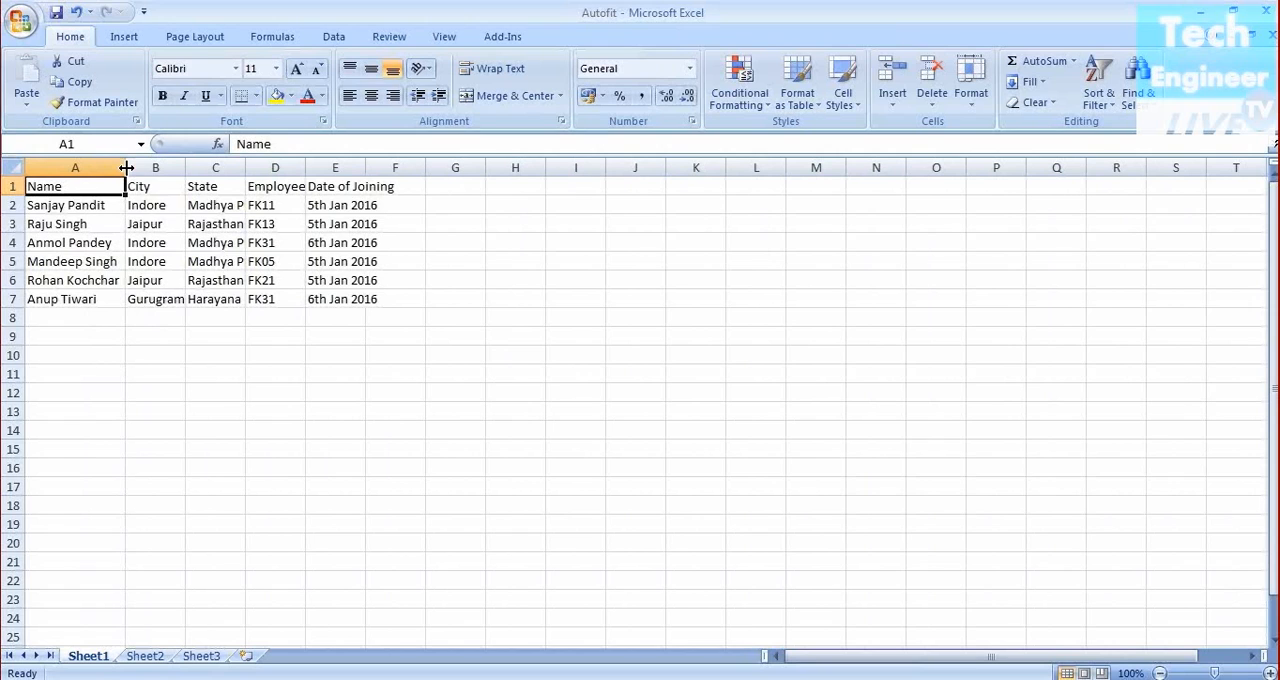
key("ctrl+z")
key("ctrl+z")
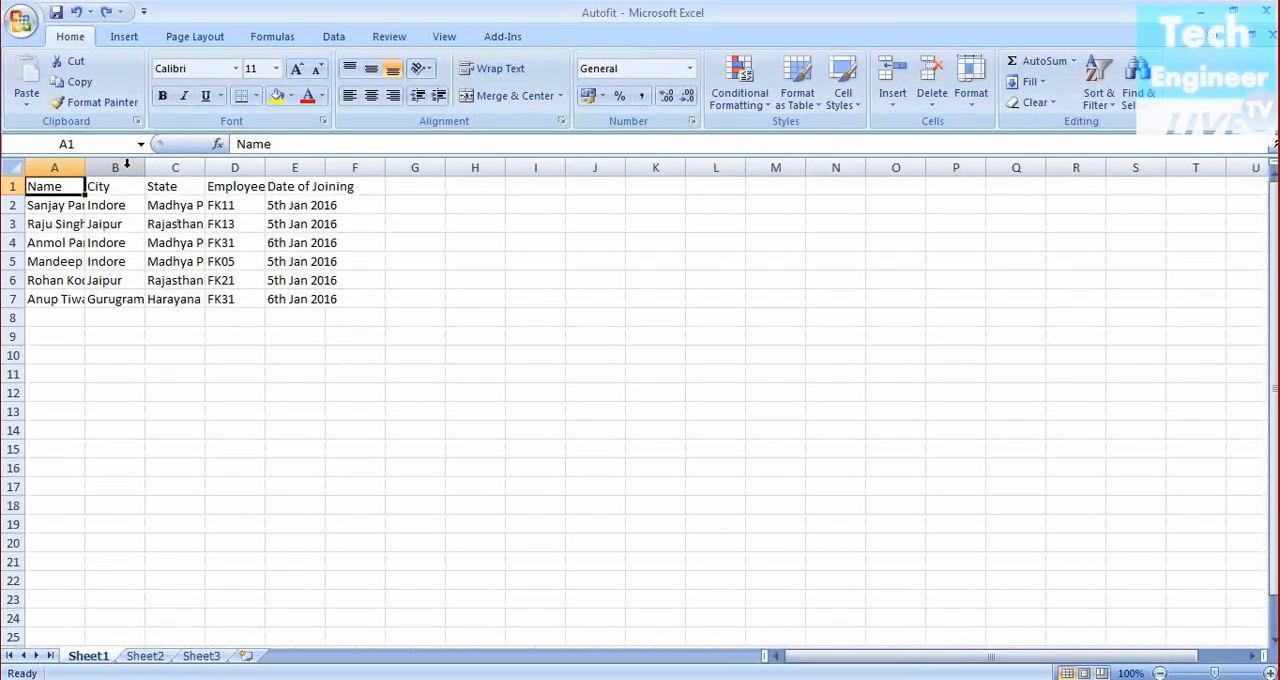
key("ctrl+z")
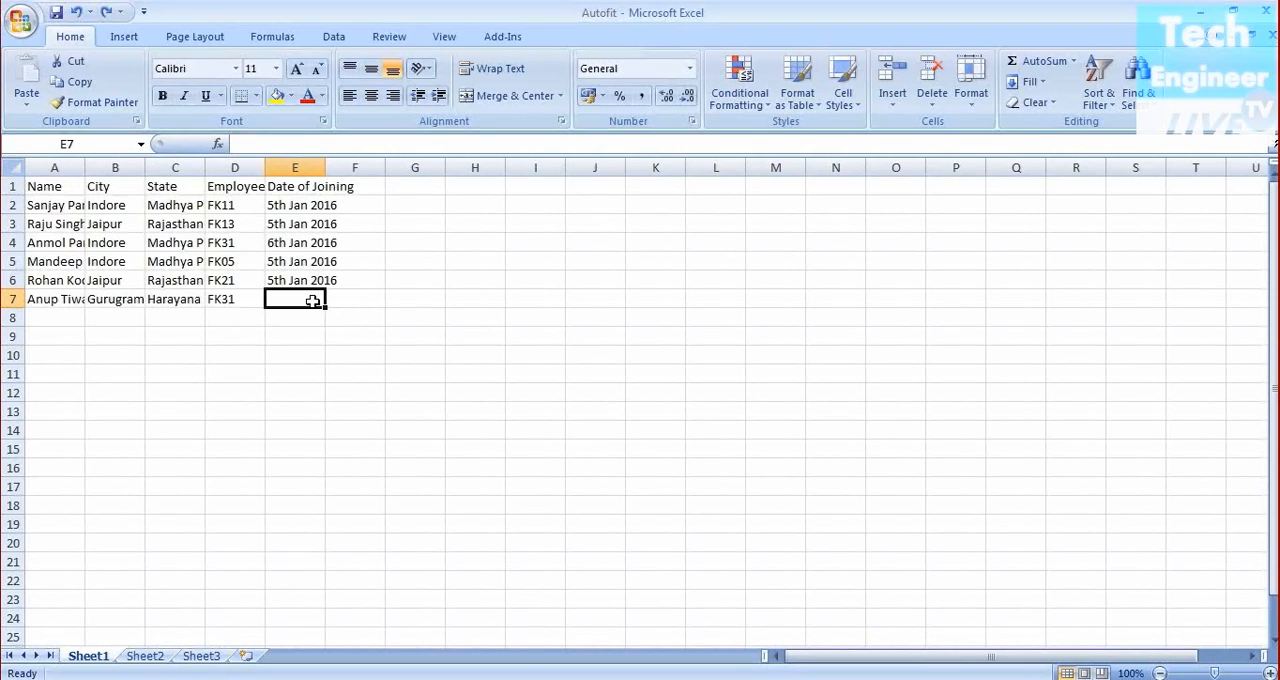
type("6th Jan 2016")
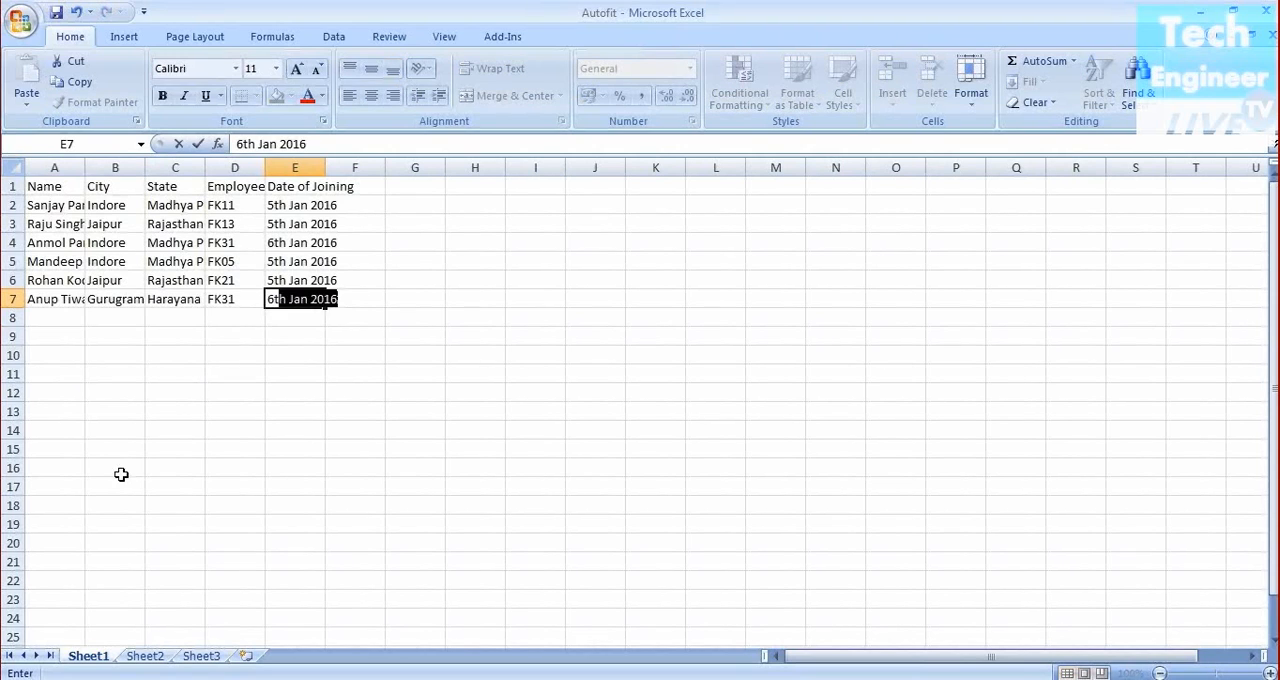
key("Escape")
left_click(120, 472)
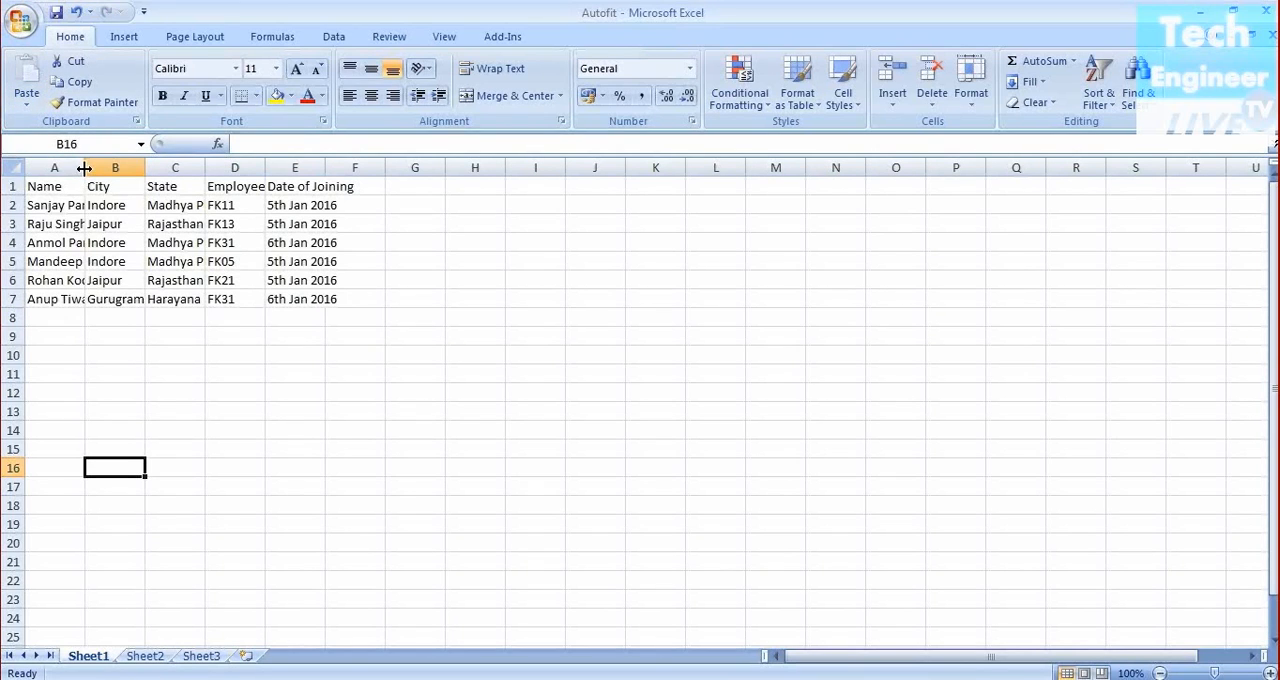
AutoFit column A's width to its longest name
left_click(83, 168)
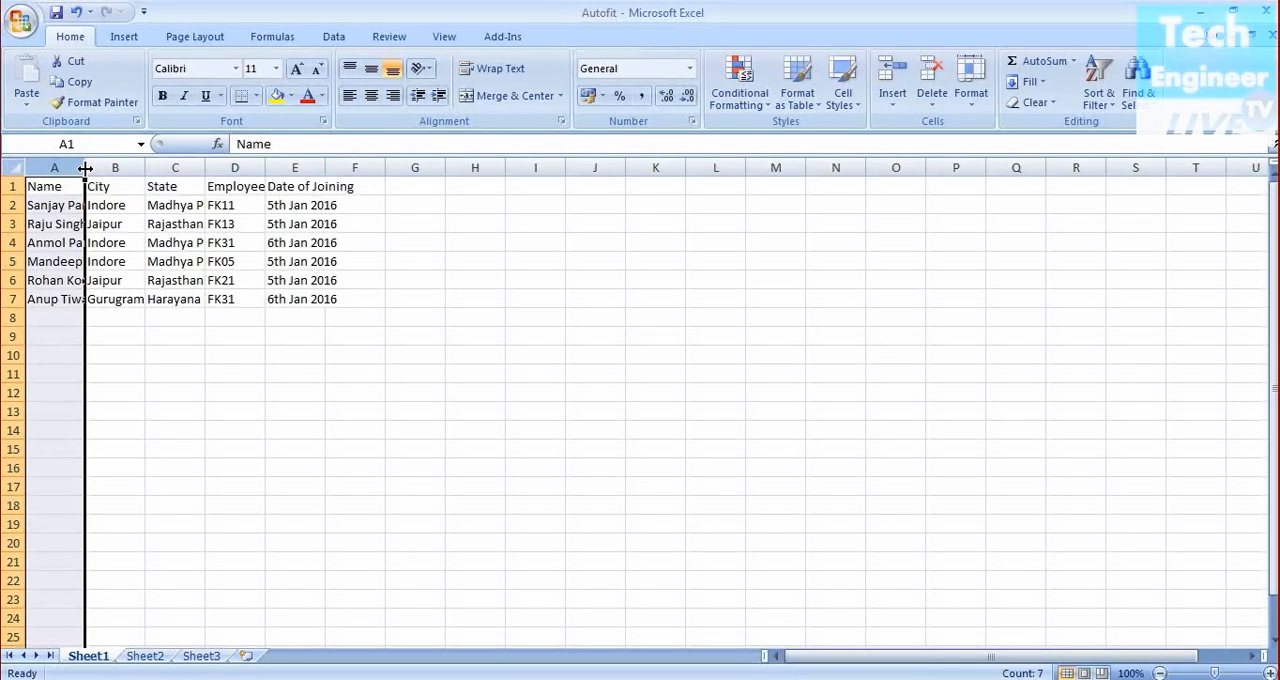
double_click(85, 168)
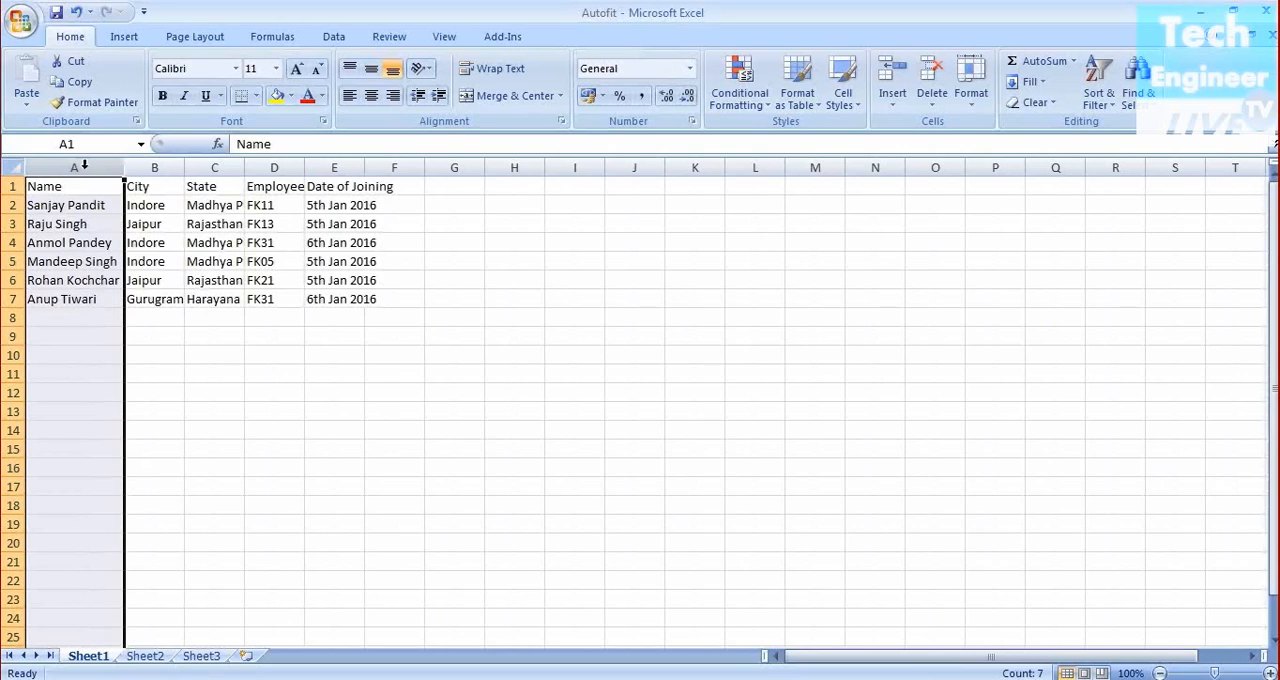
left_click(219, 397)
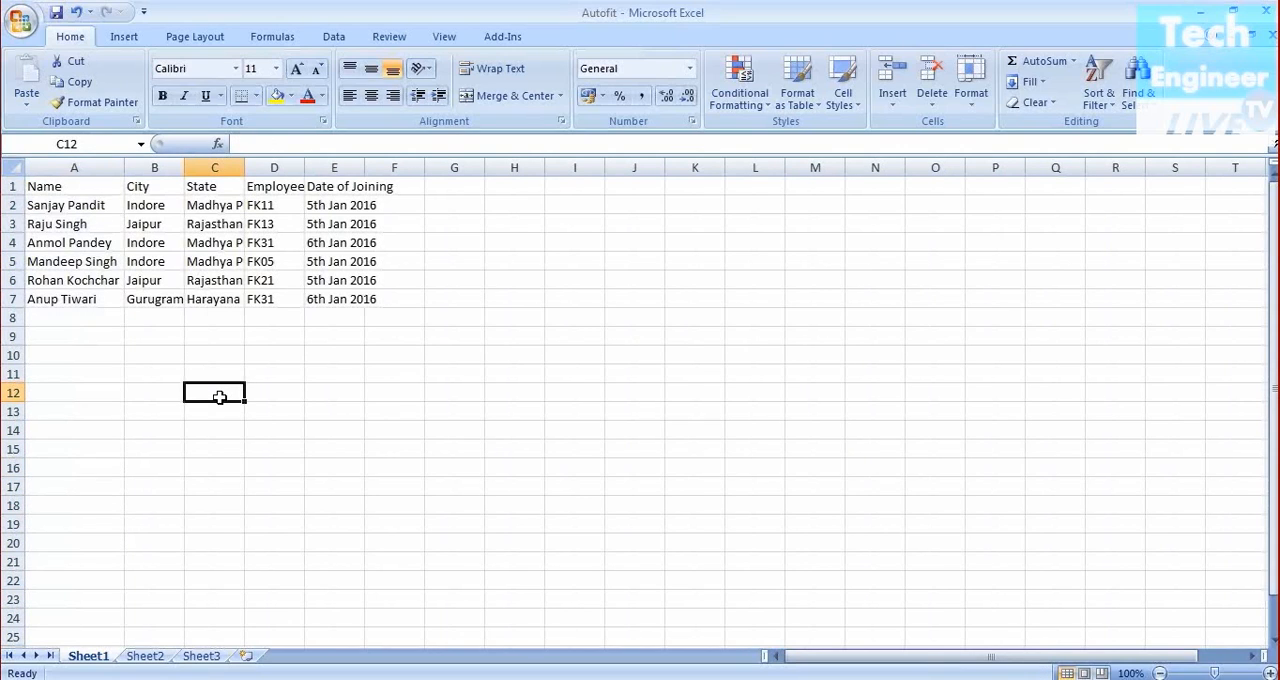
AutoFit the widths of columns B and C to their contents
left_click(178, 166)
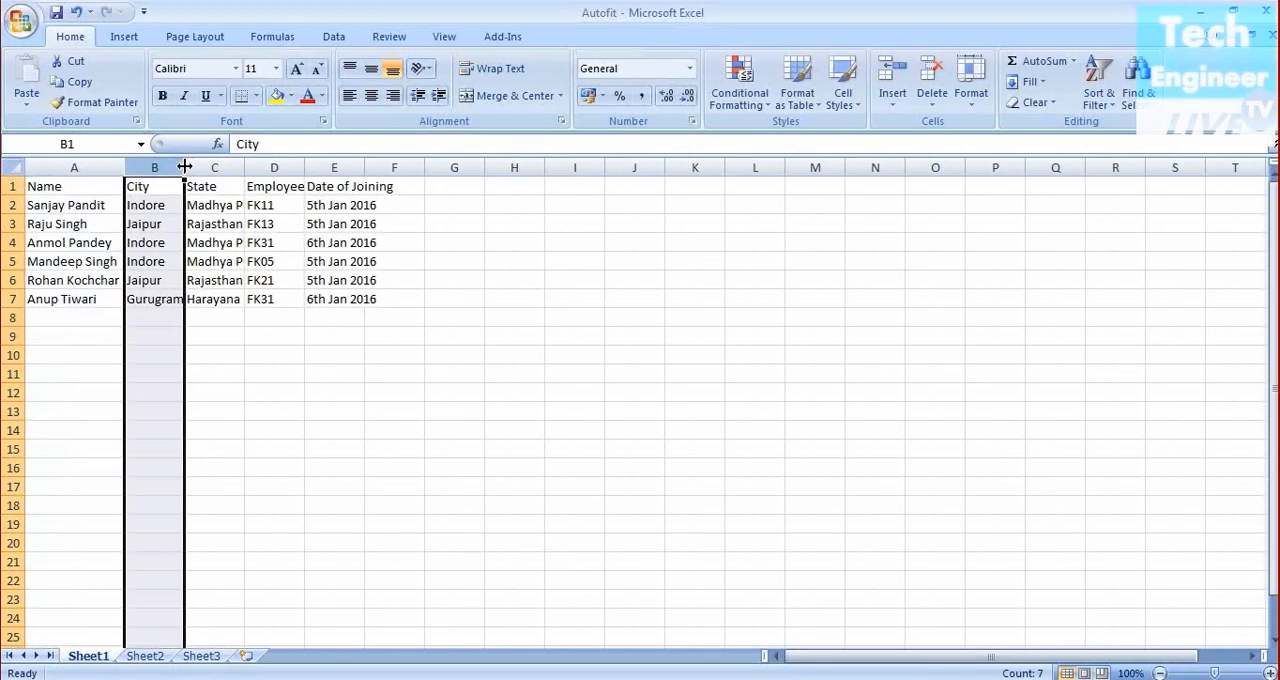
double_click(184, 166)
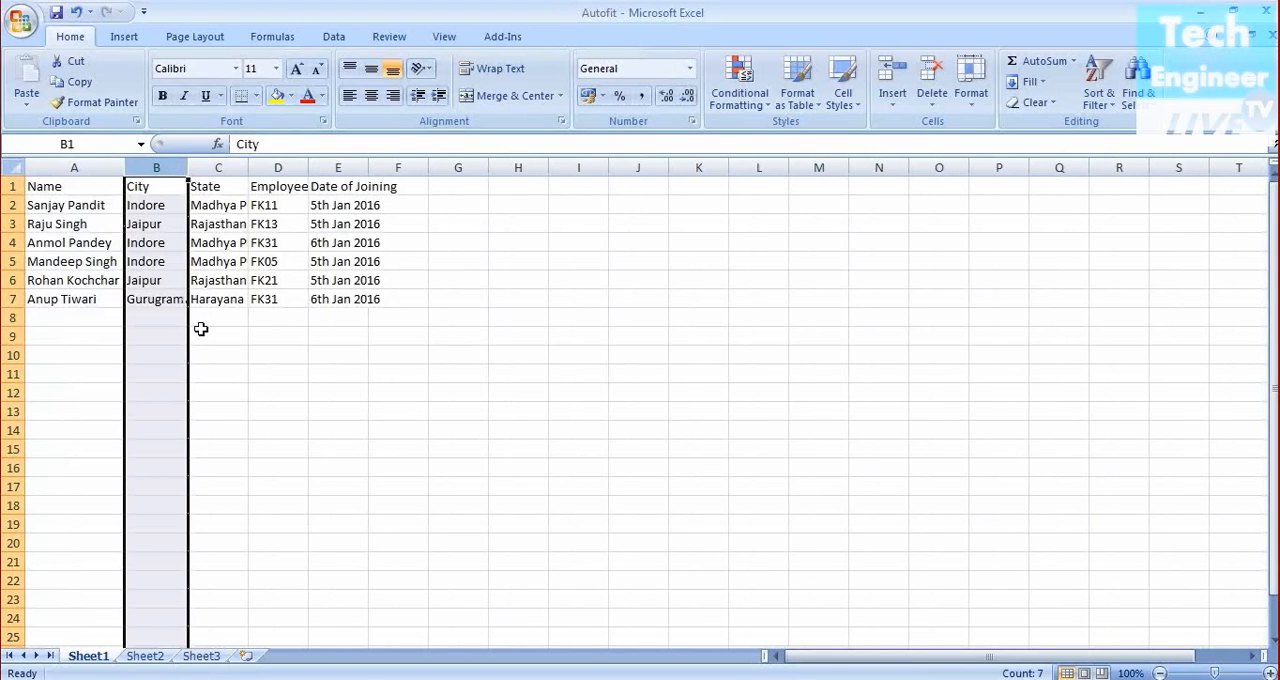
left_click(248, 396)
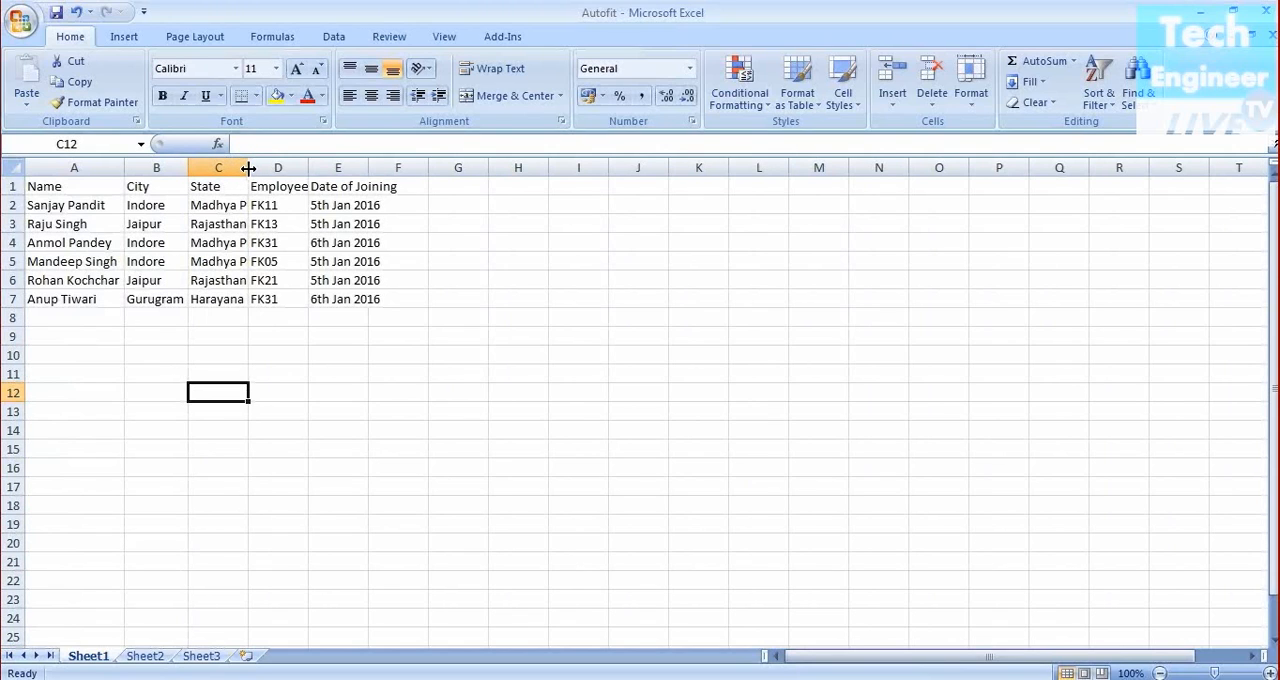
double_click(248, 168)
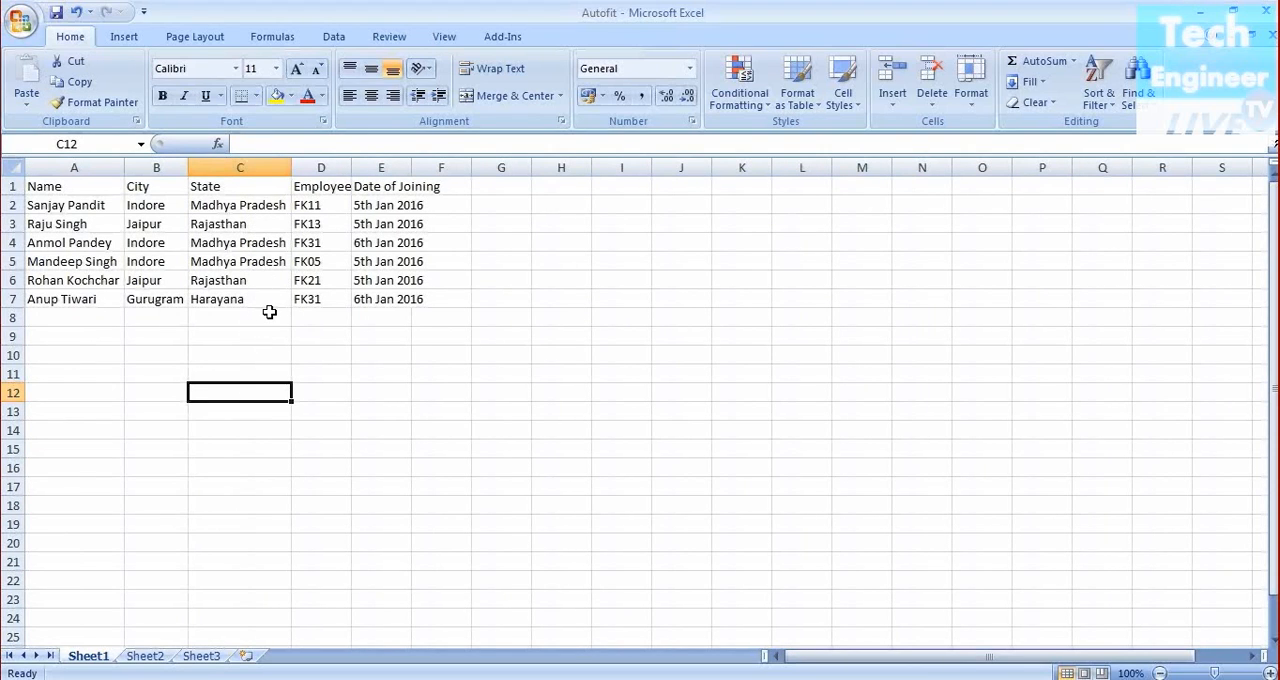
AutoFit the widths of columns D and E to their contents
left_click(351, 170)
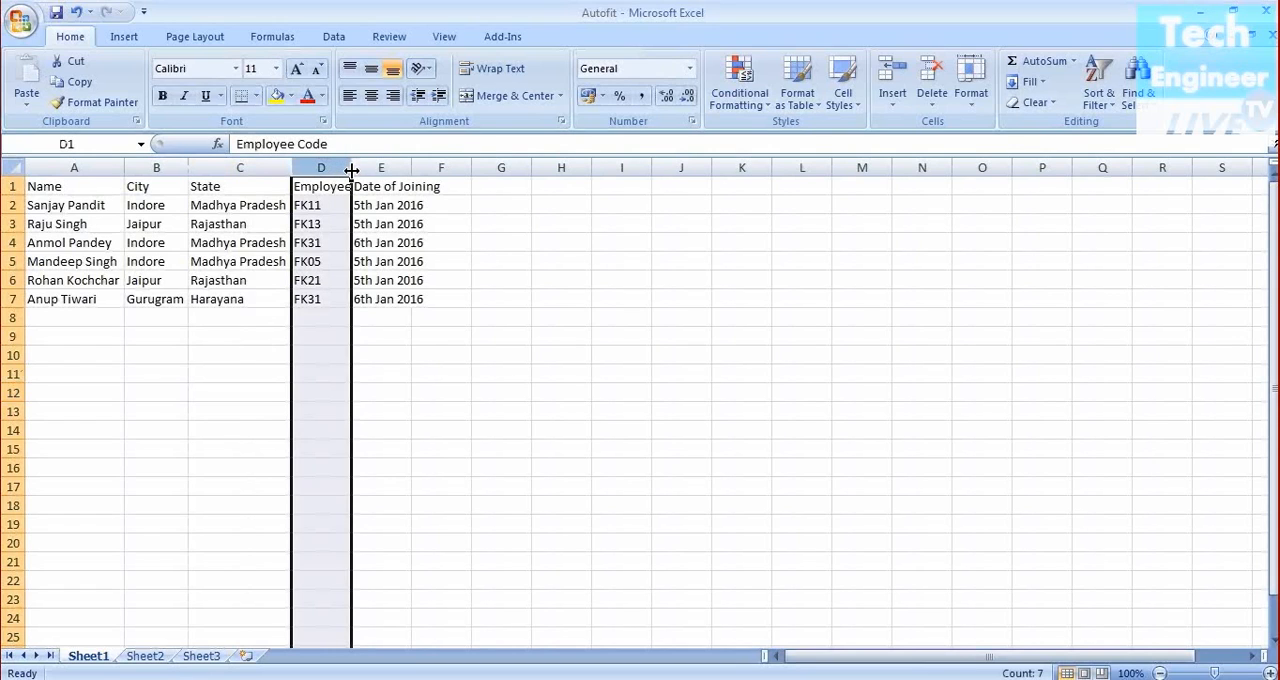
double_click(351, 170)
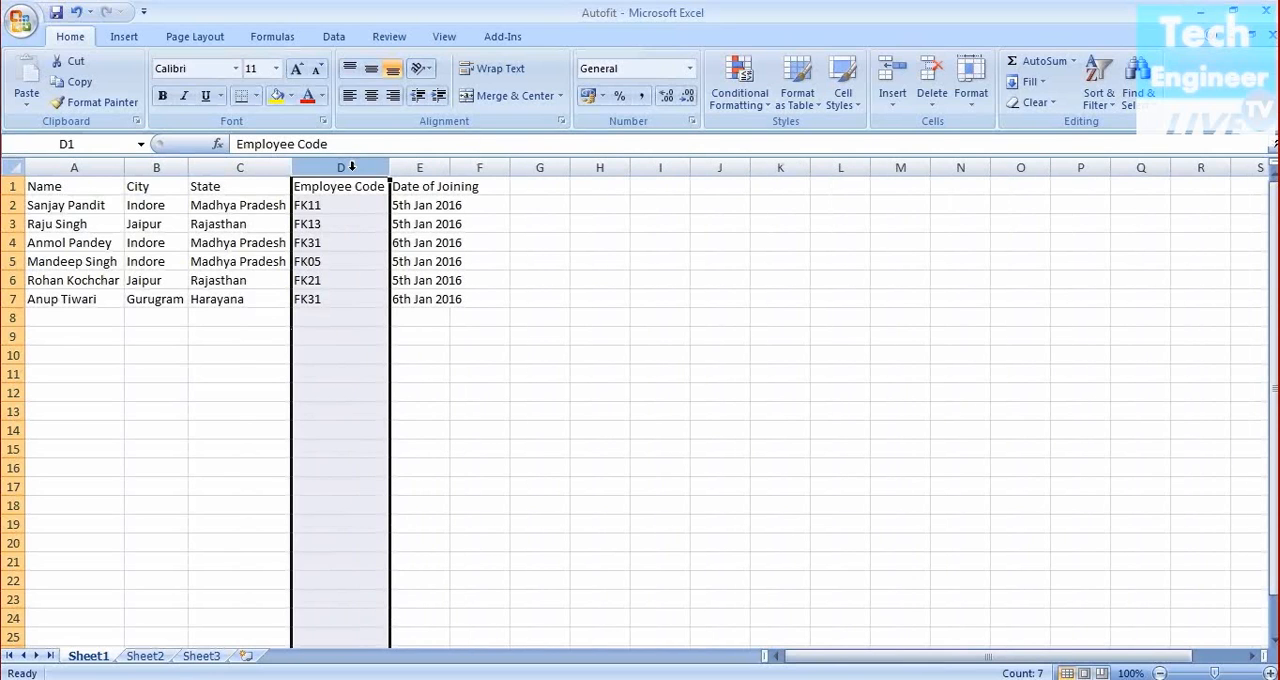
left_click(442, 167)
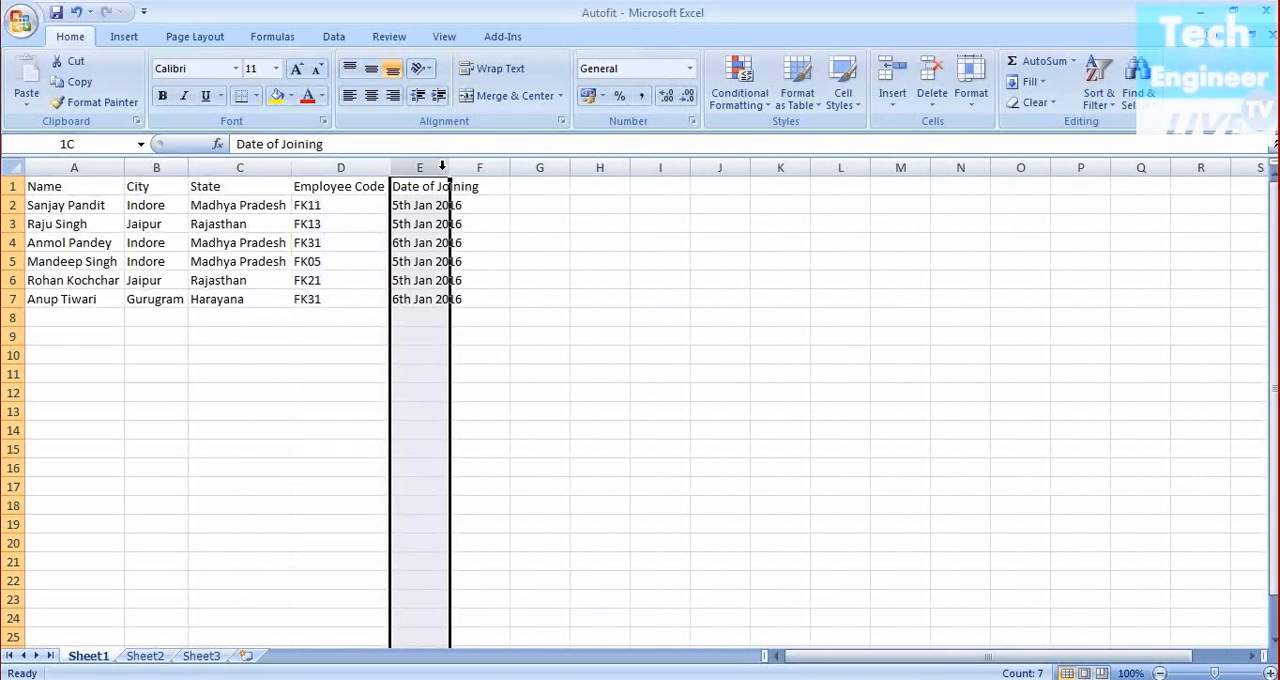
double_click(450, 168)
left_click(599, 361)
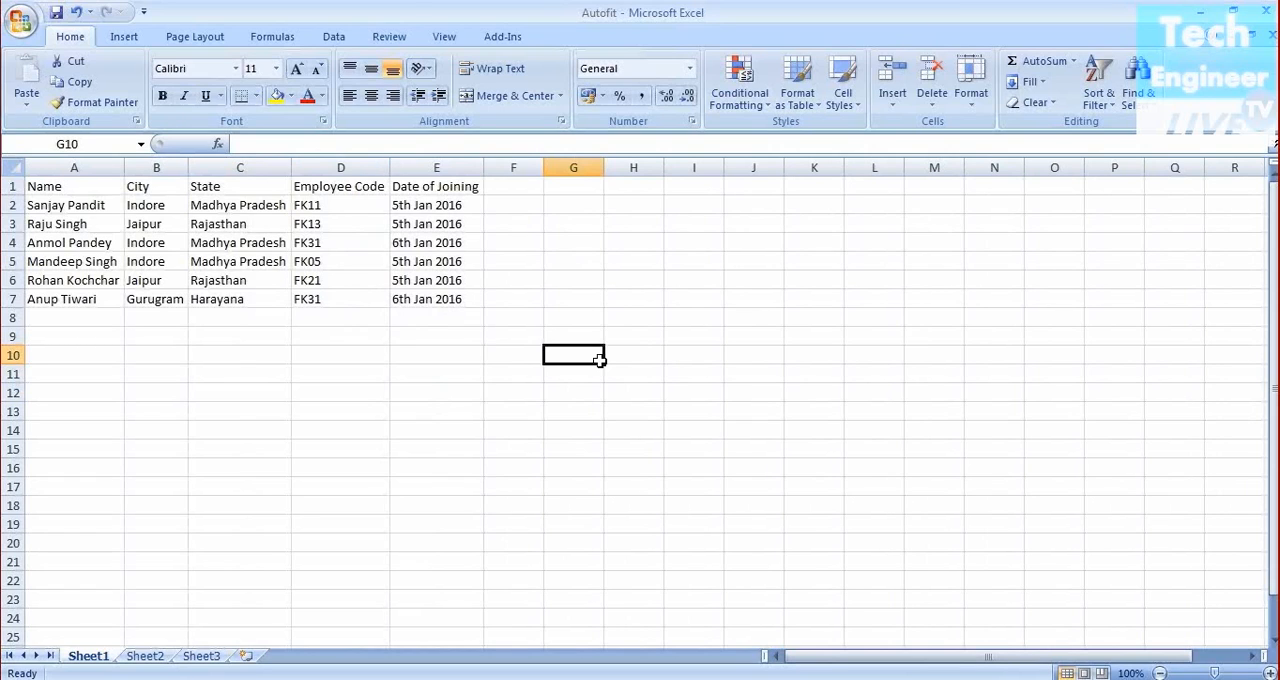
Apply Wrap Text to the Employee Code header in cell D1 and dismiss the unrelated copy-file dialog
left_click(346, 187)
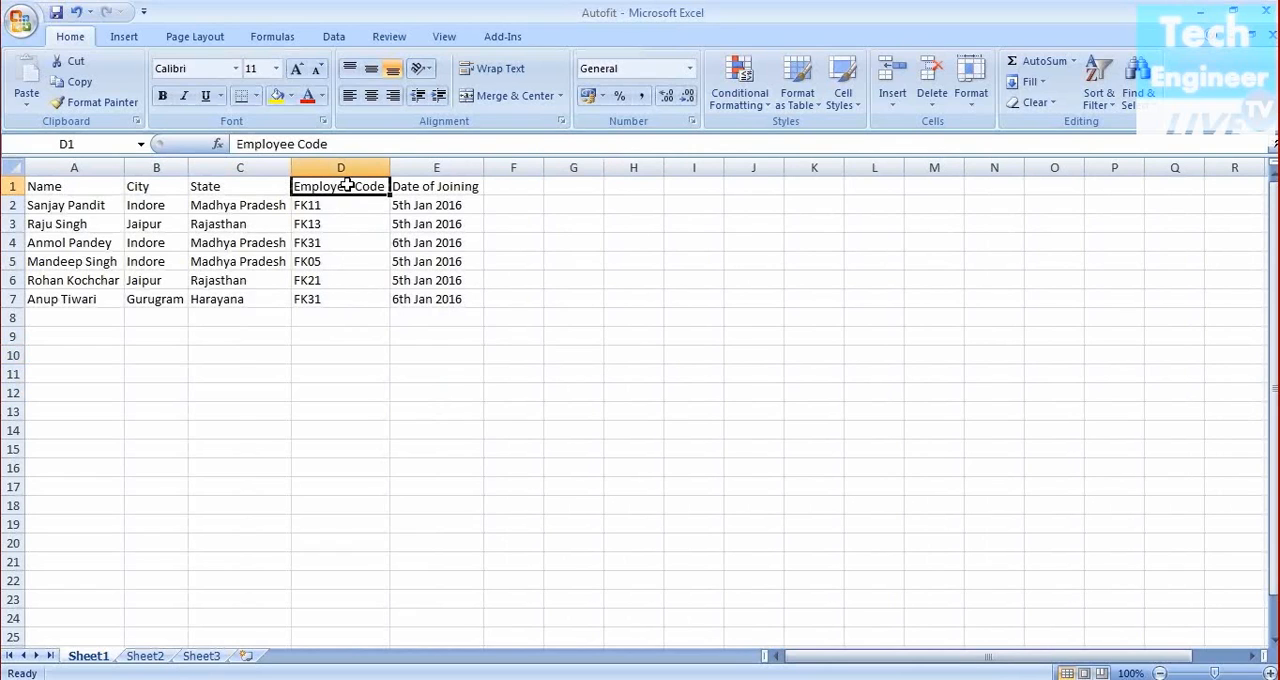
left_click(491, 70)
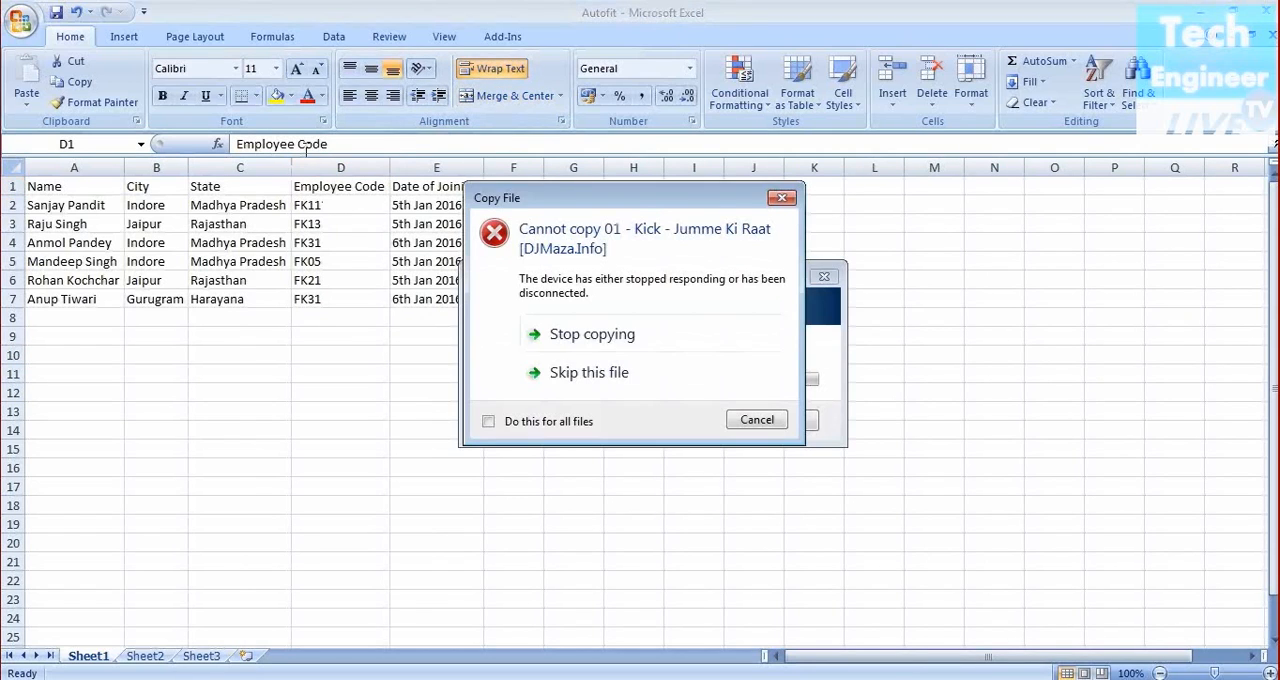
left_click(648, 376)
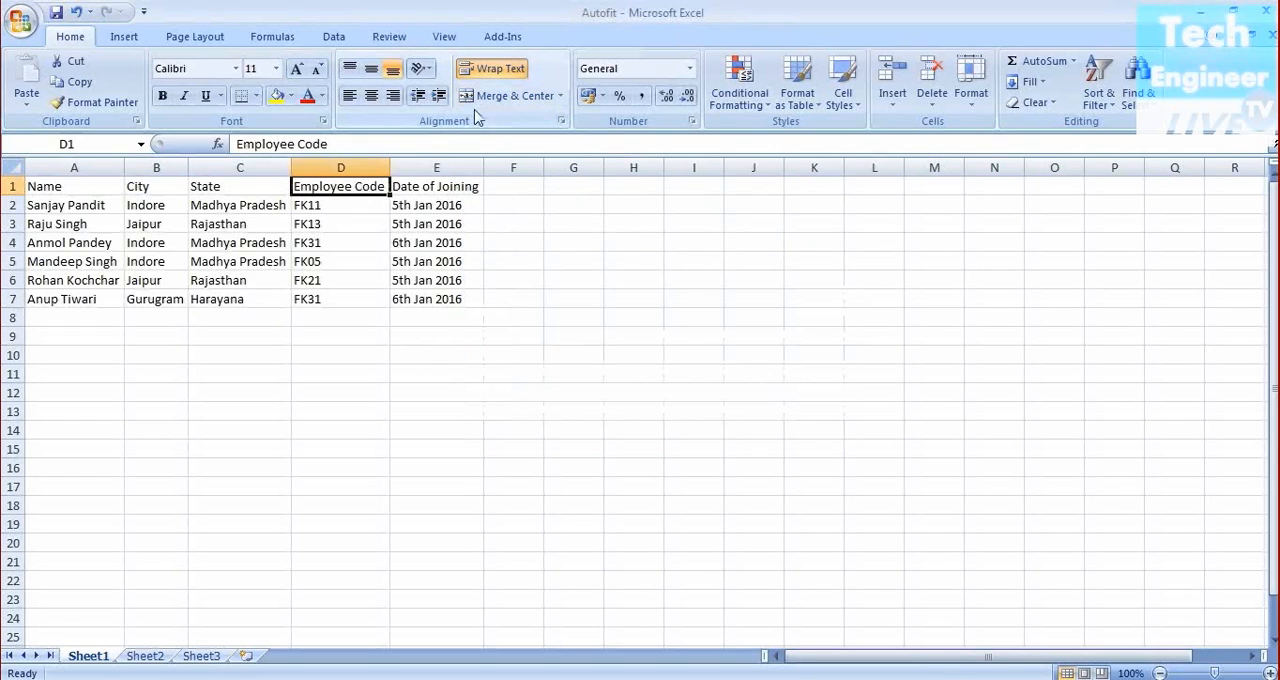
left_click(348, 238)
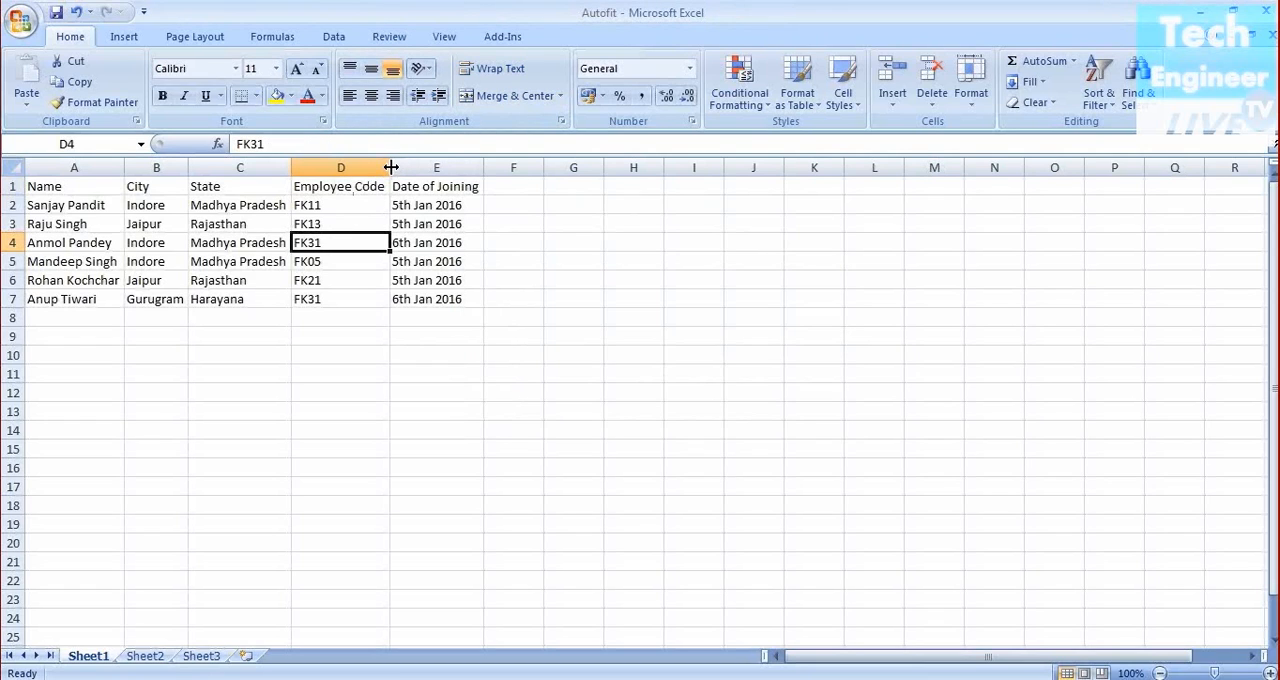
left_click(374, 185)
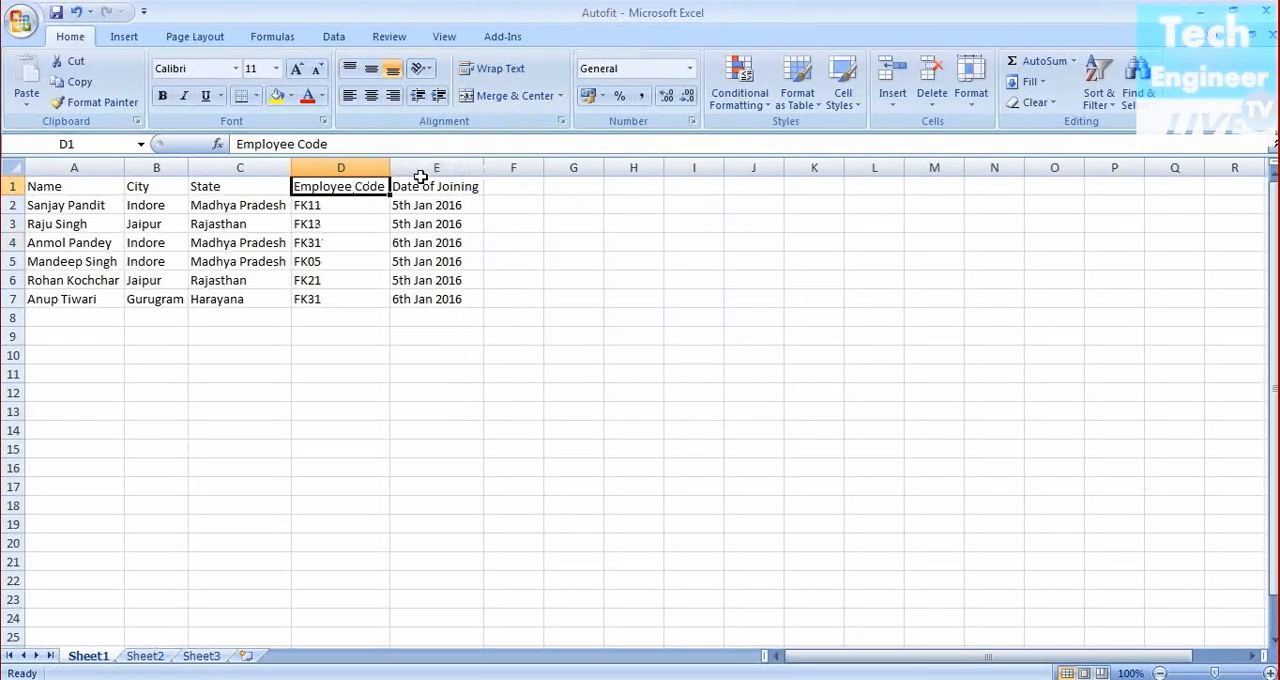
Undo the last four changes to restore the narrow widths of columns D and E
key("ctrl+z")
key("ctrl+z")
key("ctrl+z")
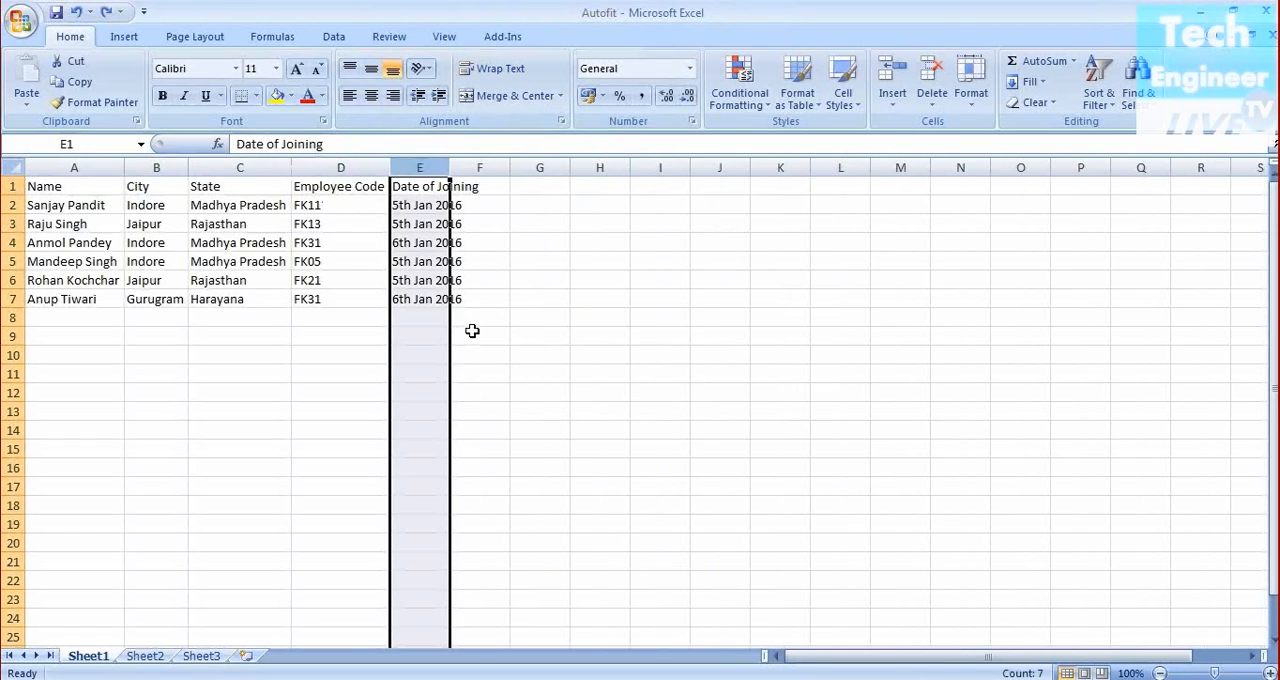
key("ctrl+z")
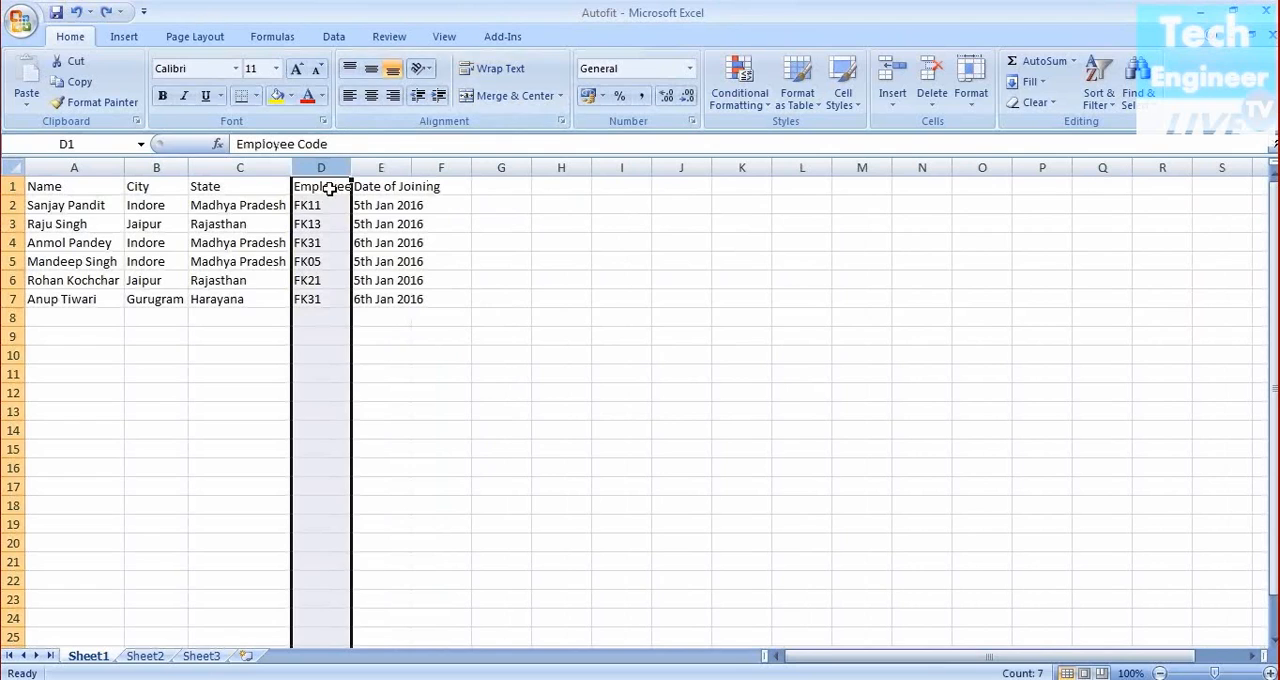
Wrap the text of the Employee Code header in cell D1 within the narrow column
left_click(499, 69)
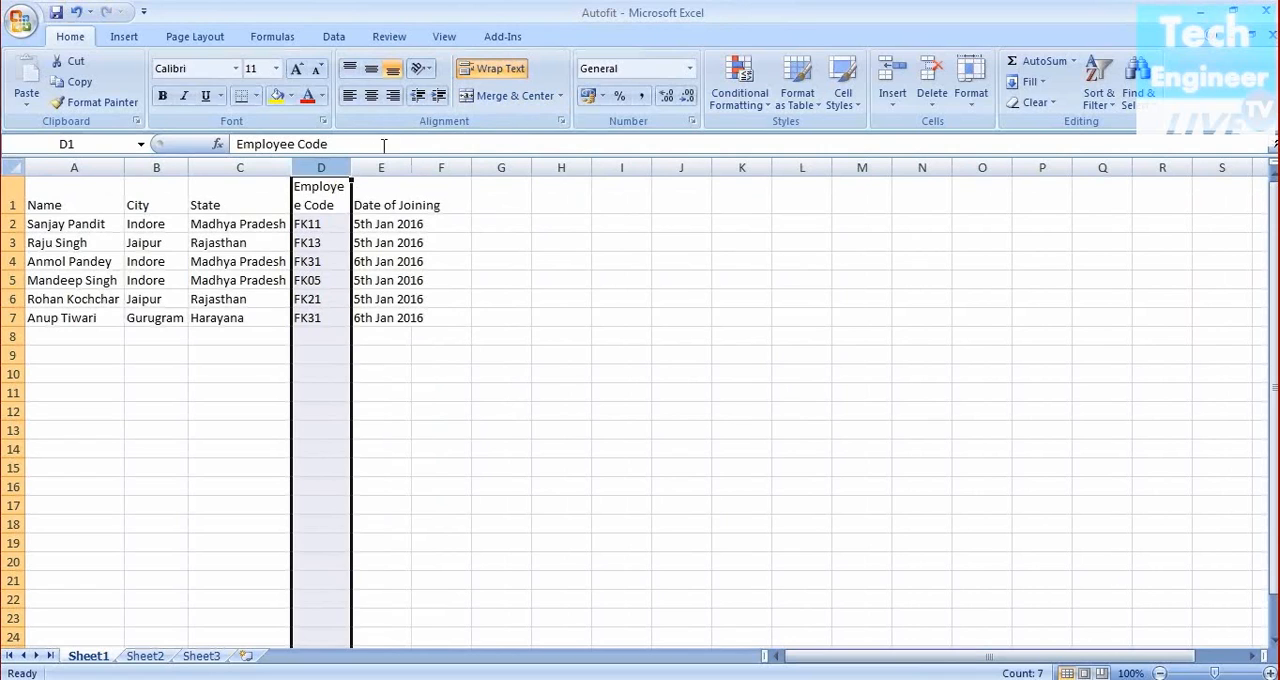
left_click_drag(353, 161, 350, 165)
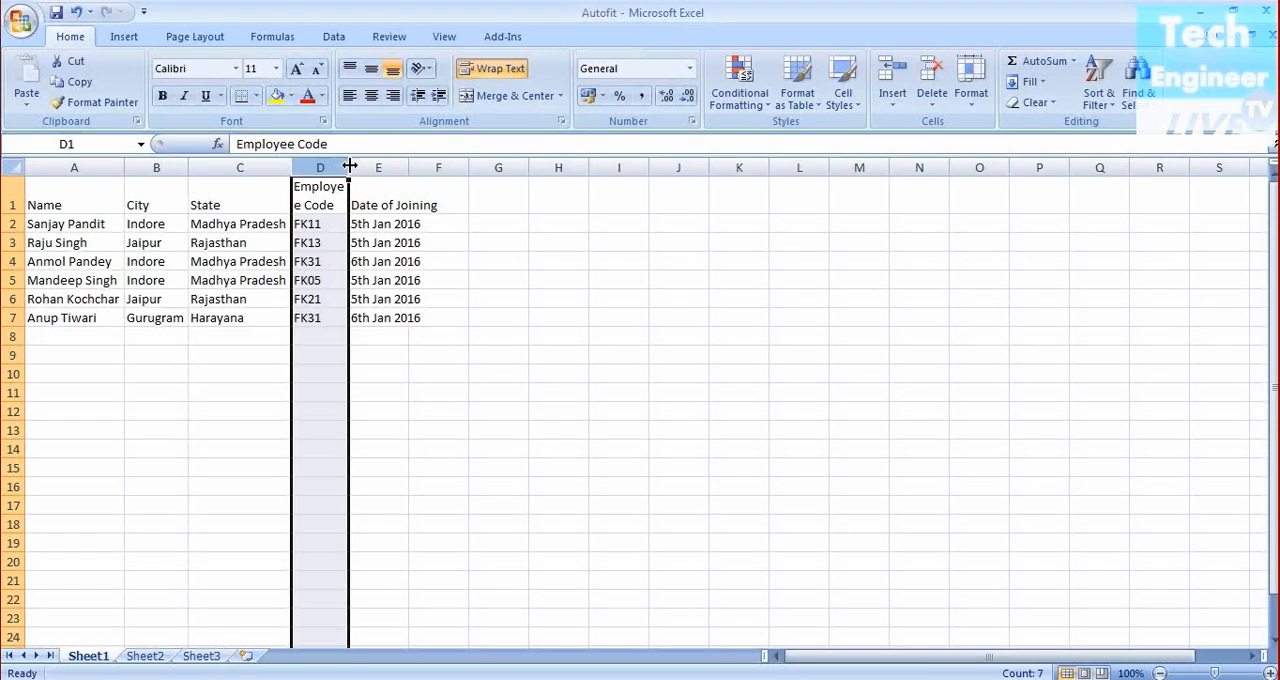
left_click(501, 419)
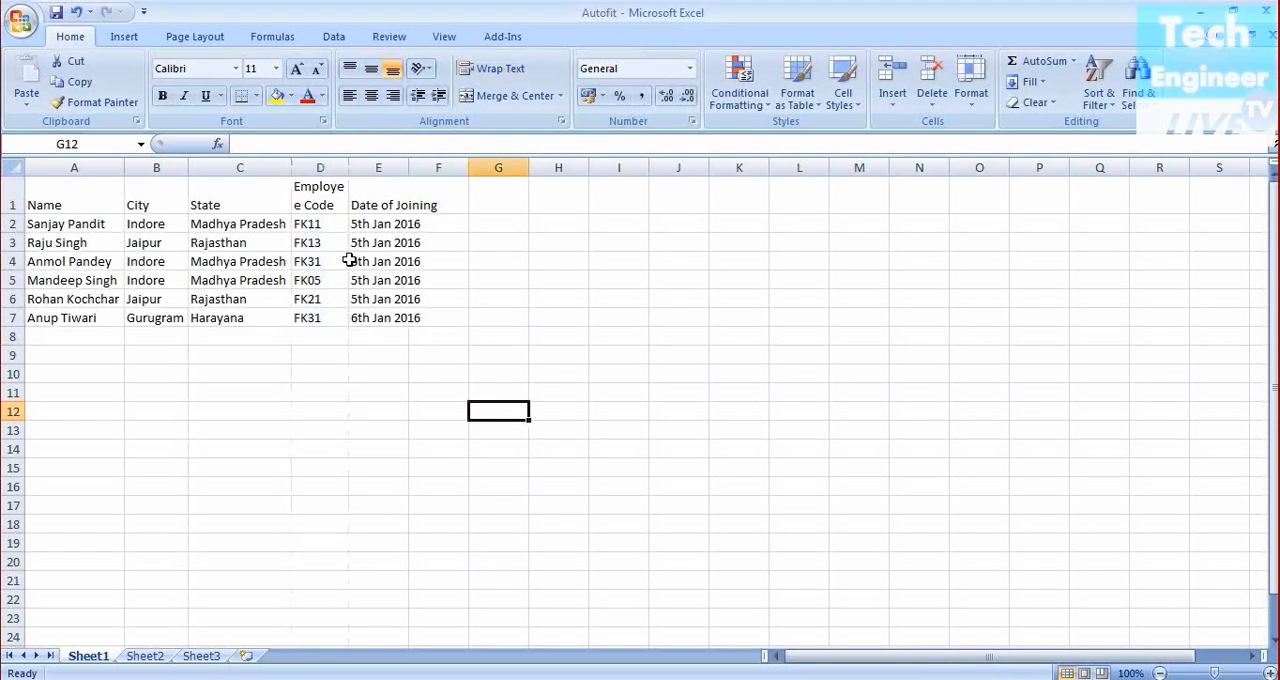
Widen column D slightly so the header wraps as whole words, Employee over Code
left_click(327, 204)
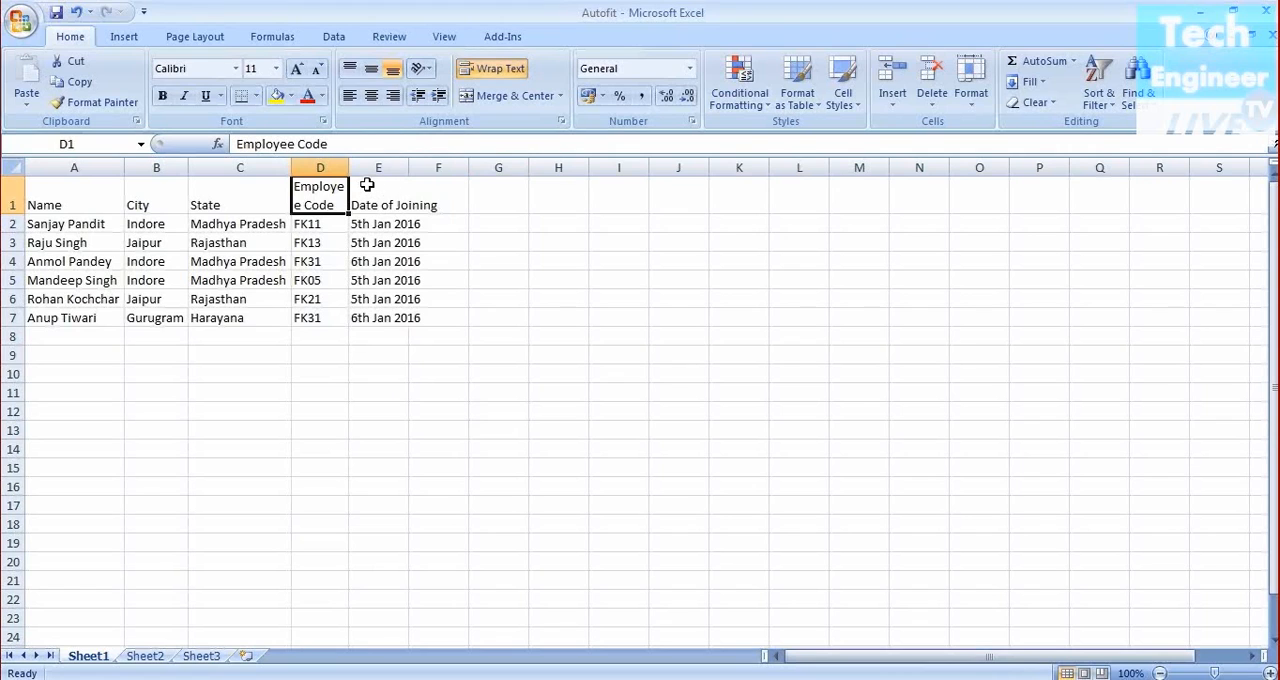
left_click_drag(349, 168, 361, 168)
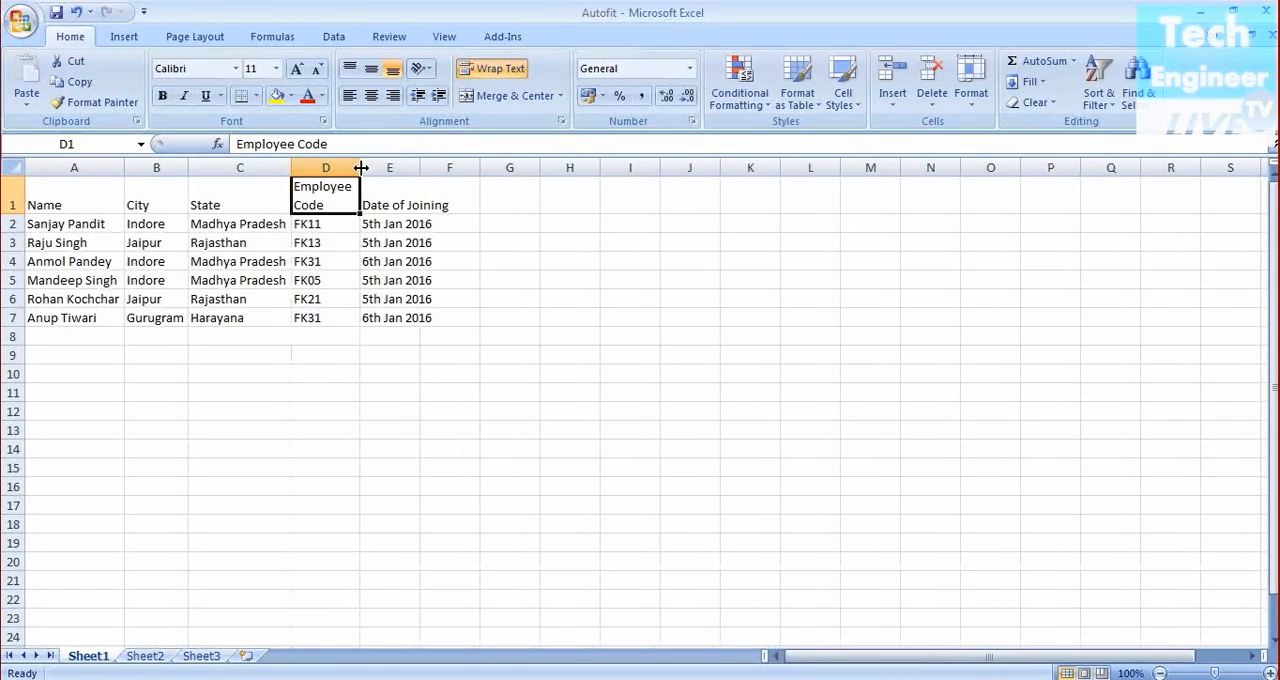
left_click(482, 468)
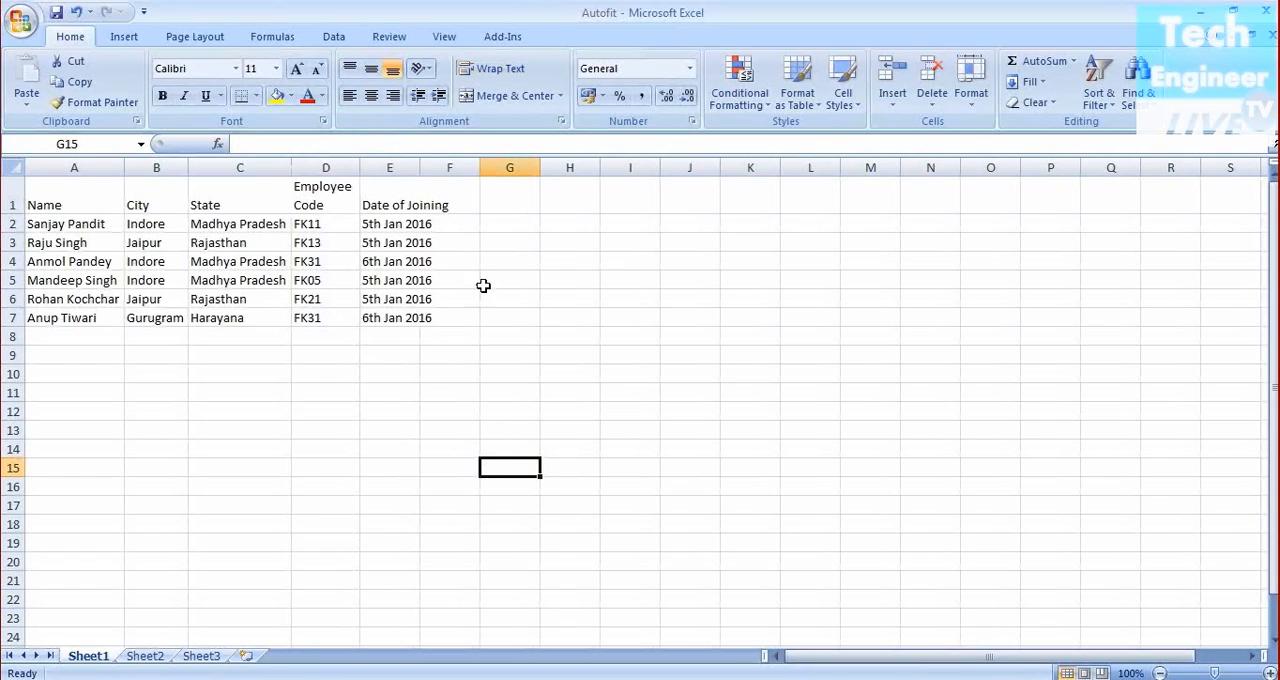
left_click_drag(421, 168, 419, 168)
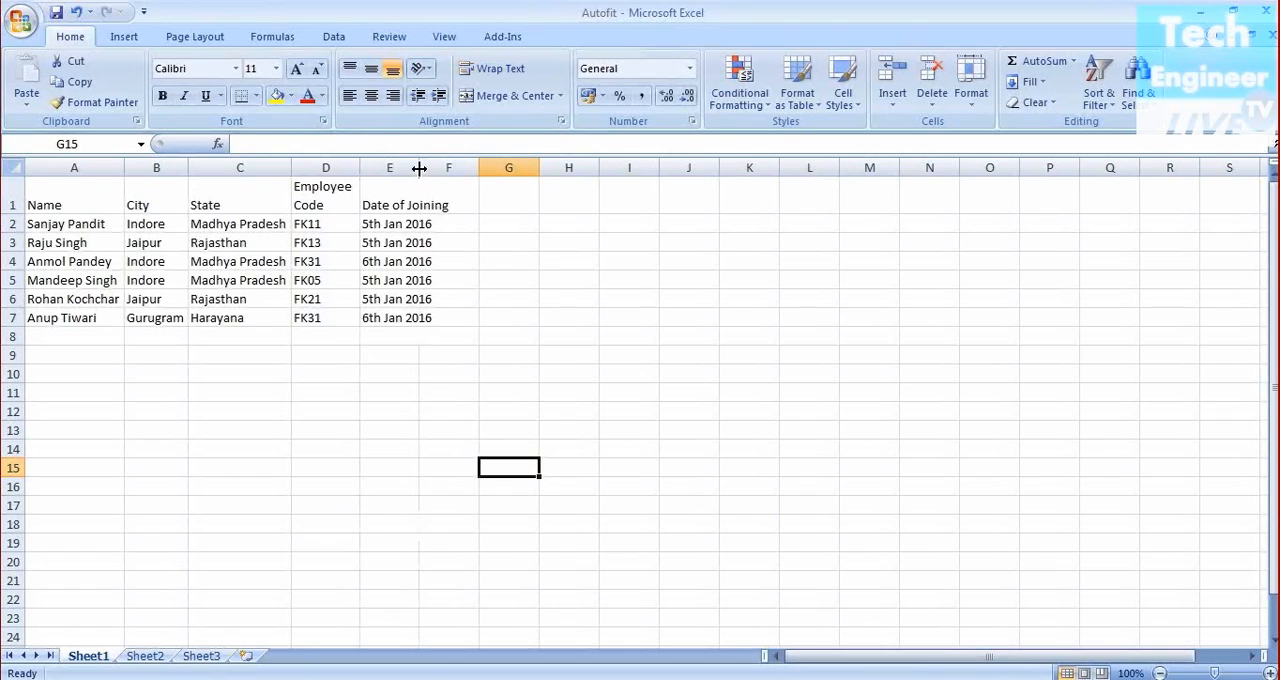
AutoFit column E, then undo every change to restore the sheet's original column widths and header layout
double_click(419, 168)
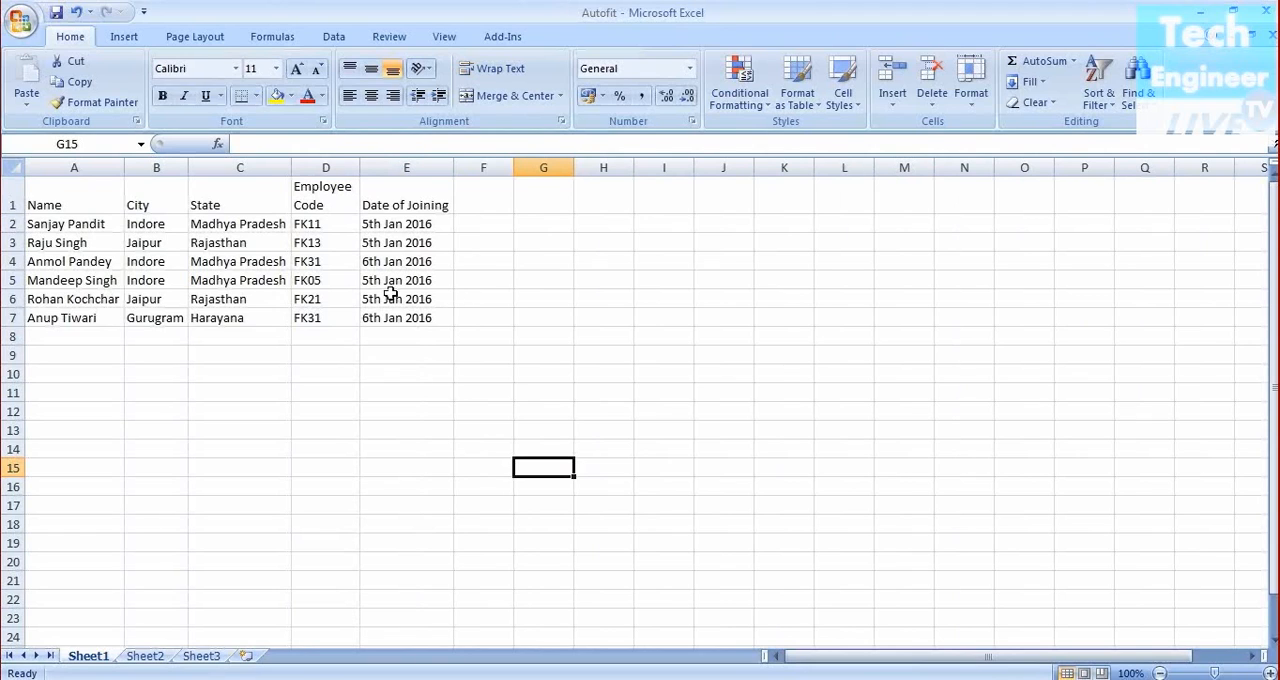
key("ctrl+z")
key("ctrl+z")
key("ctrl+z")
key("ctrl+z")
key("ctrl+z")
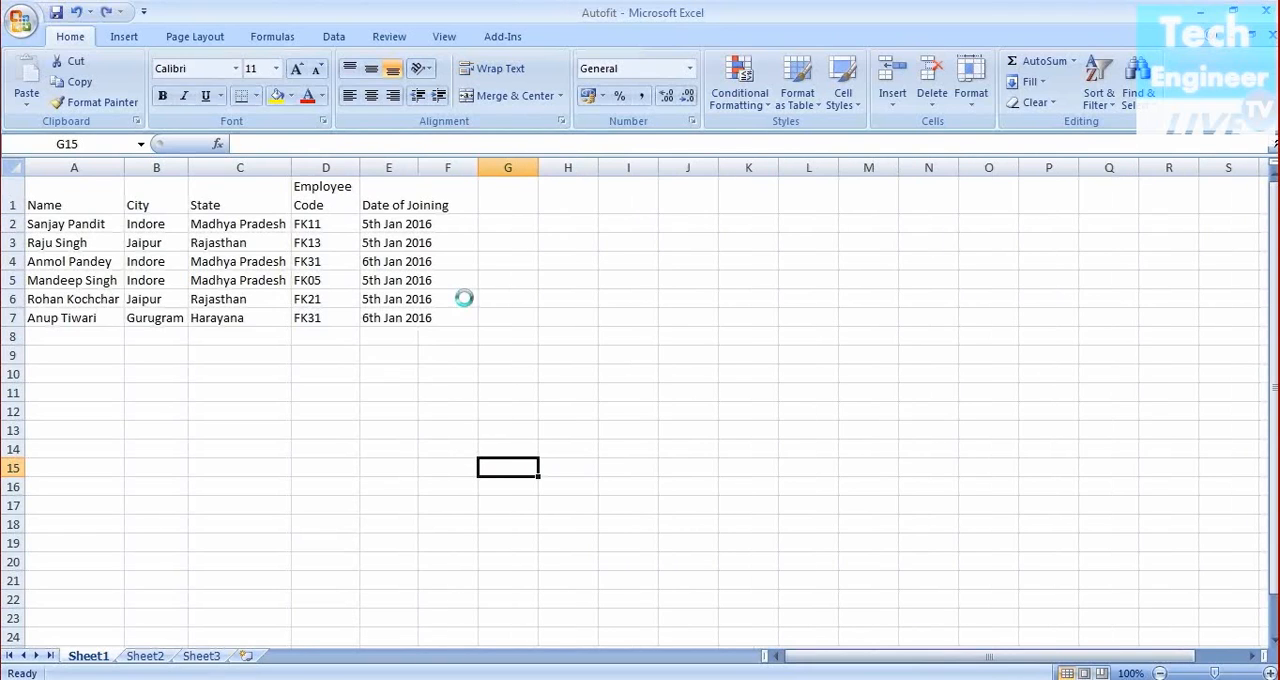
key("ctrl+z")
key("ctrl+z")
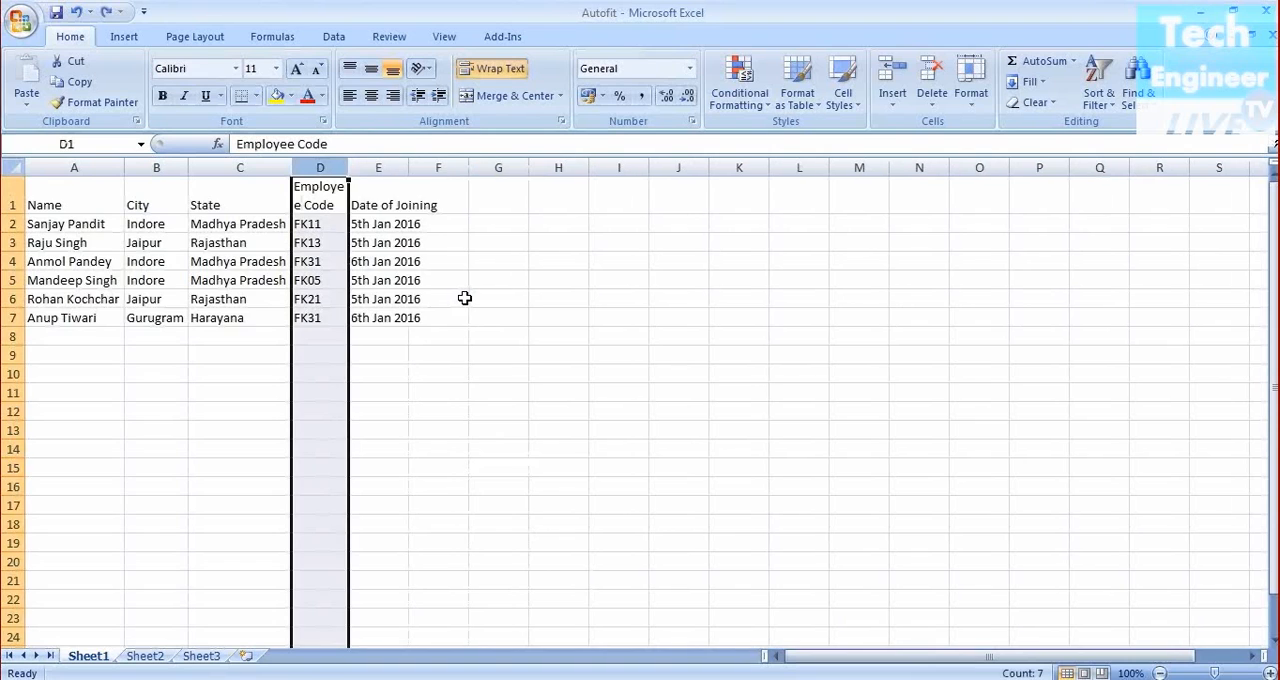
key("ctrl+z")
key("ctrl+z")
key("ctrl+z")
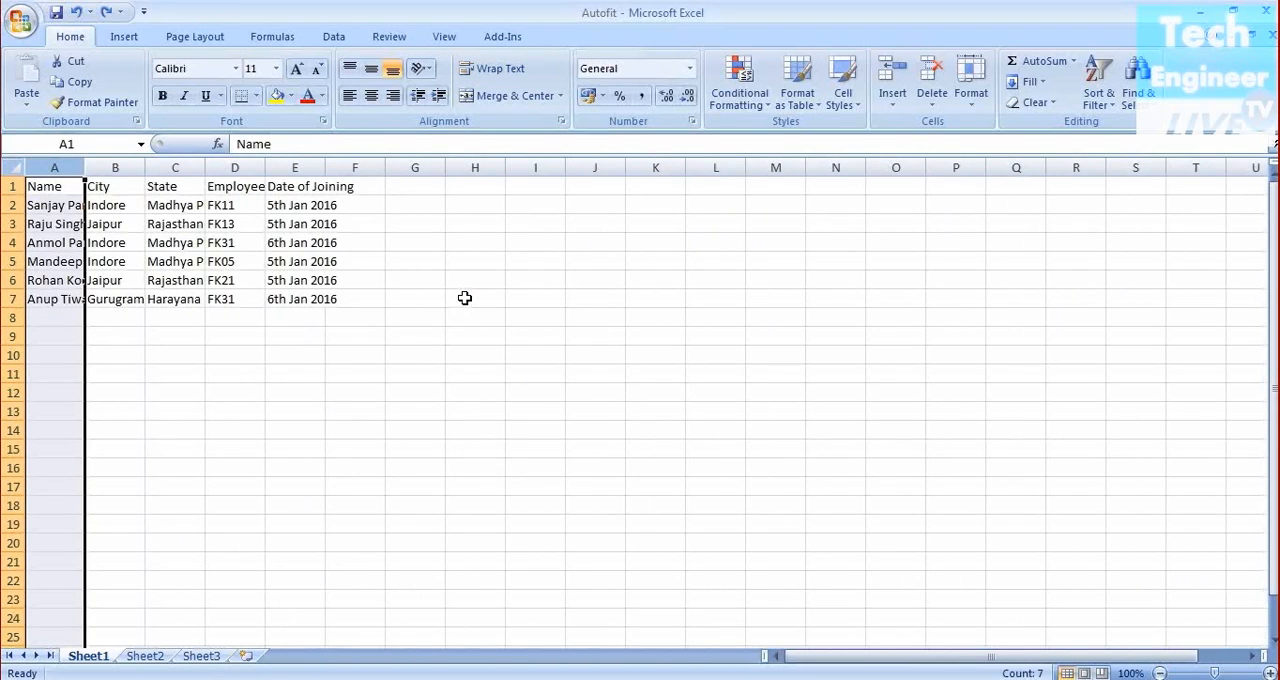
left_click(425, 393)
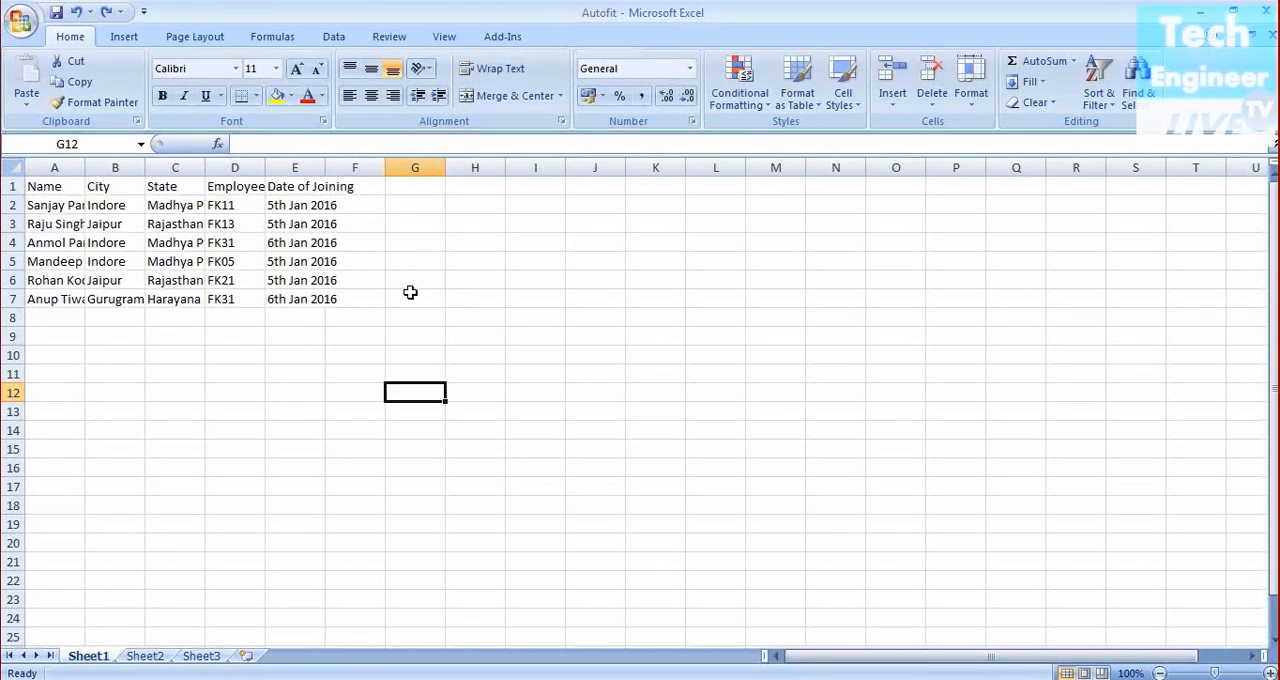
Select the whole sheet and AutoFit all column widths at once
left_click(12, 168)
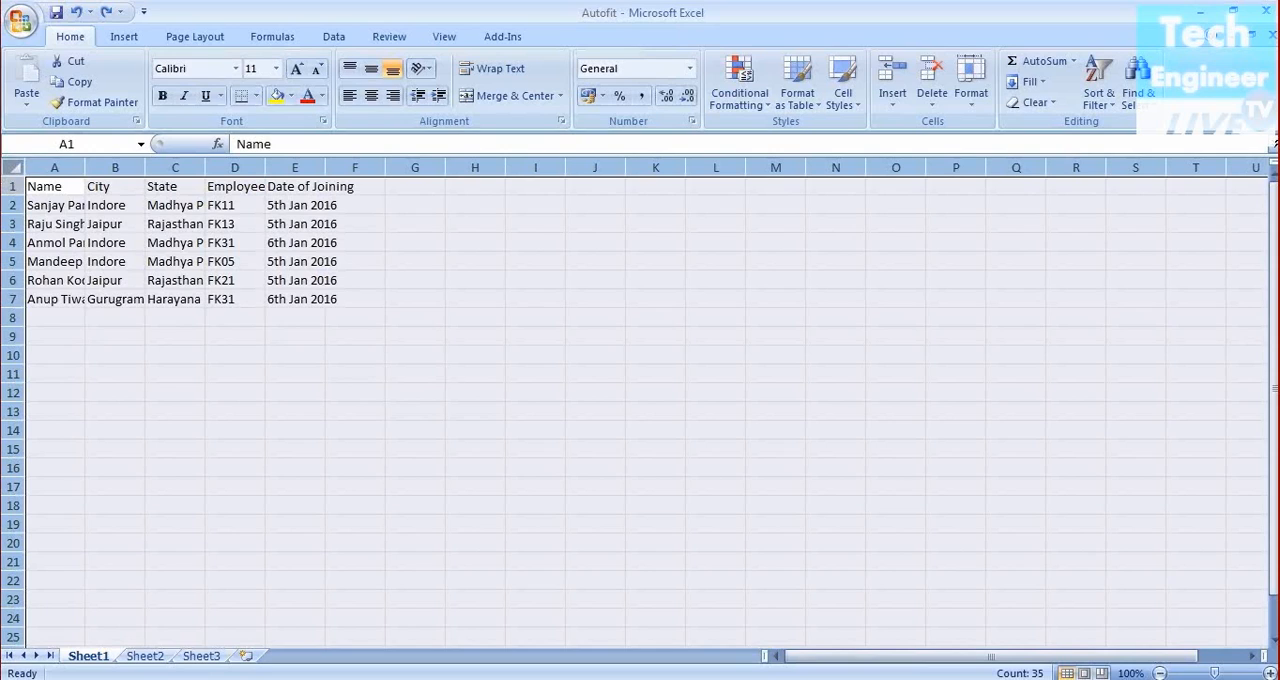
double_click(85, 168)
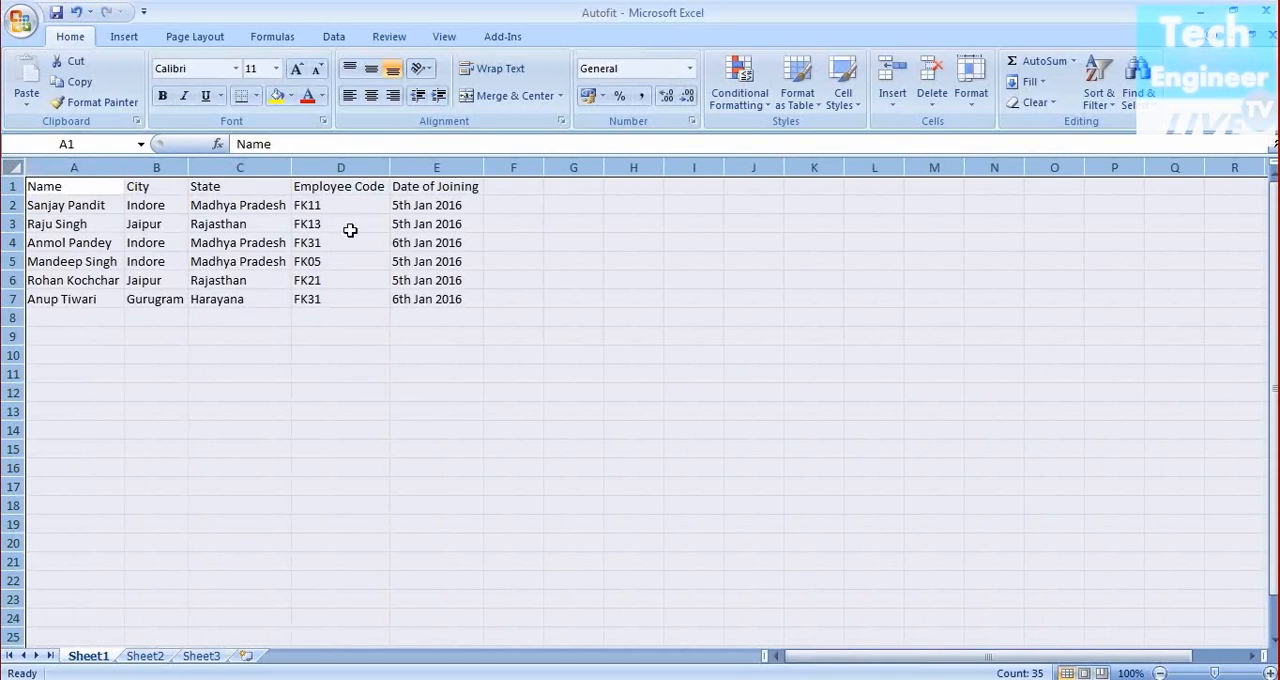
left_click(588, 225)
Narrow column D and wrap the Employee Code header in cell D1
left_click(358, 185)
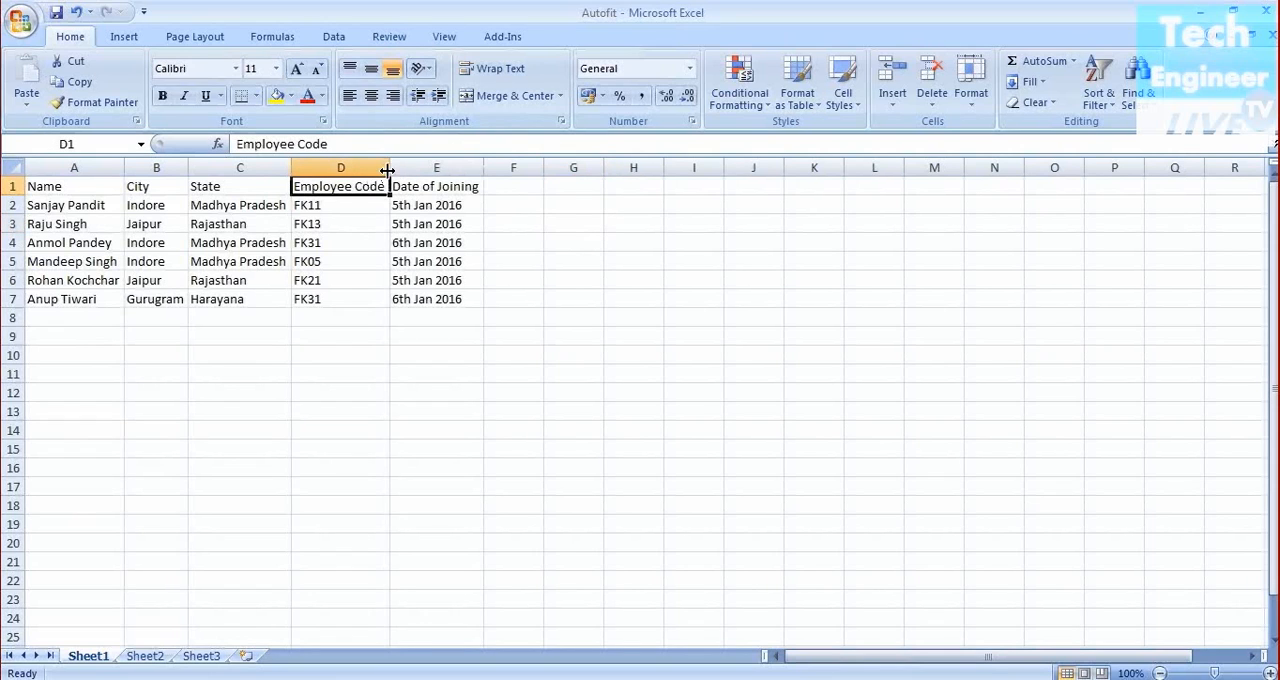
left_click_drag(391, 170, 356, 170)
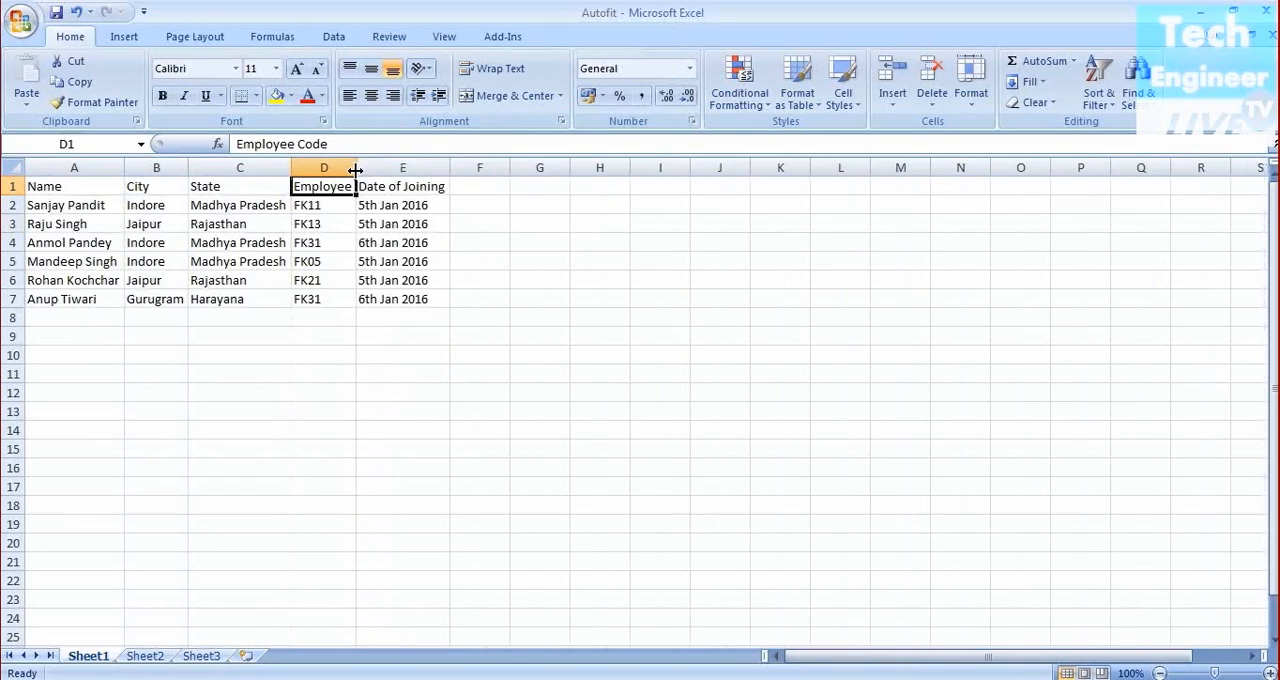
left_click(490, 78)
Center the header row A1:E1 both vertically and horizontally
left_click_drag(60, 203, 375, 204)
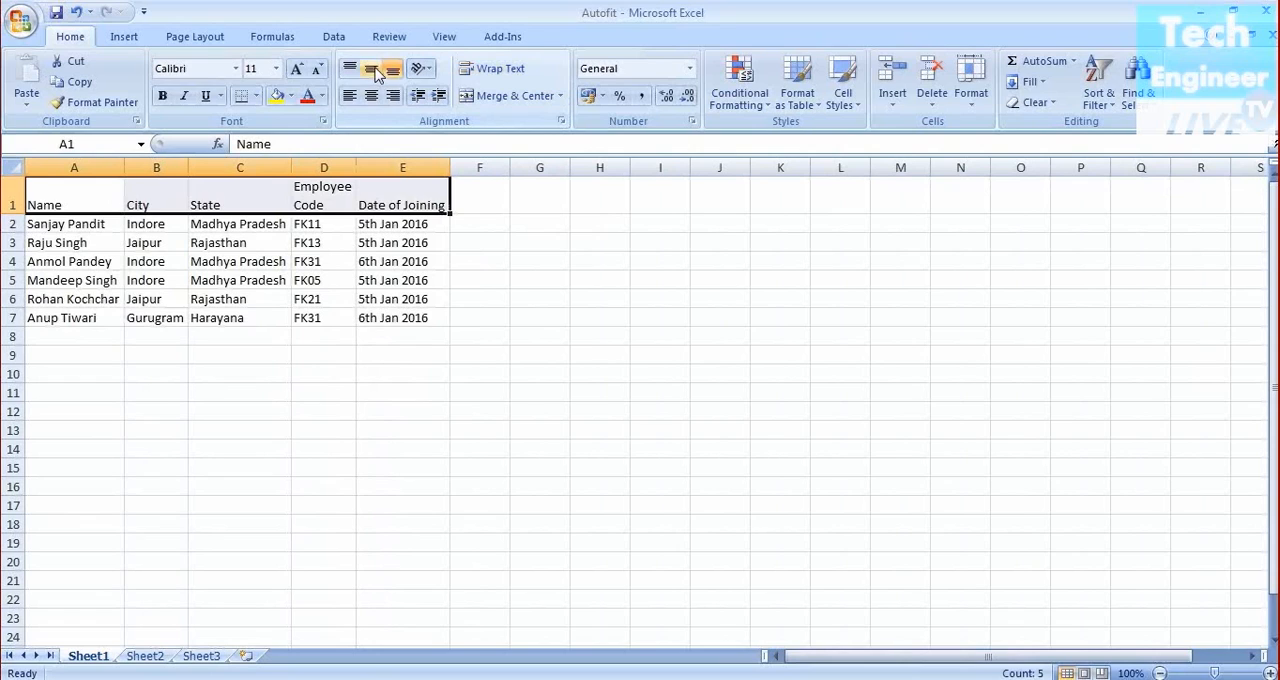
left_click(372, 68)
left_click(376, 95)
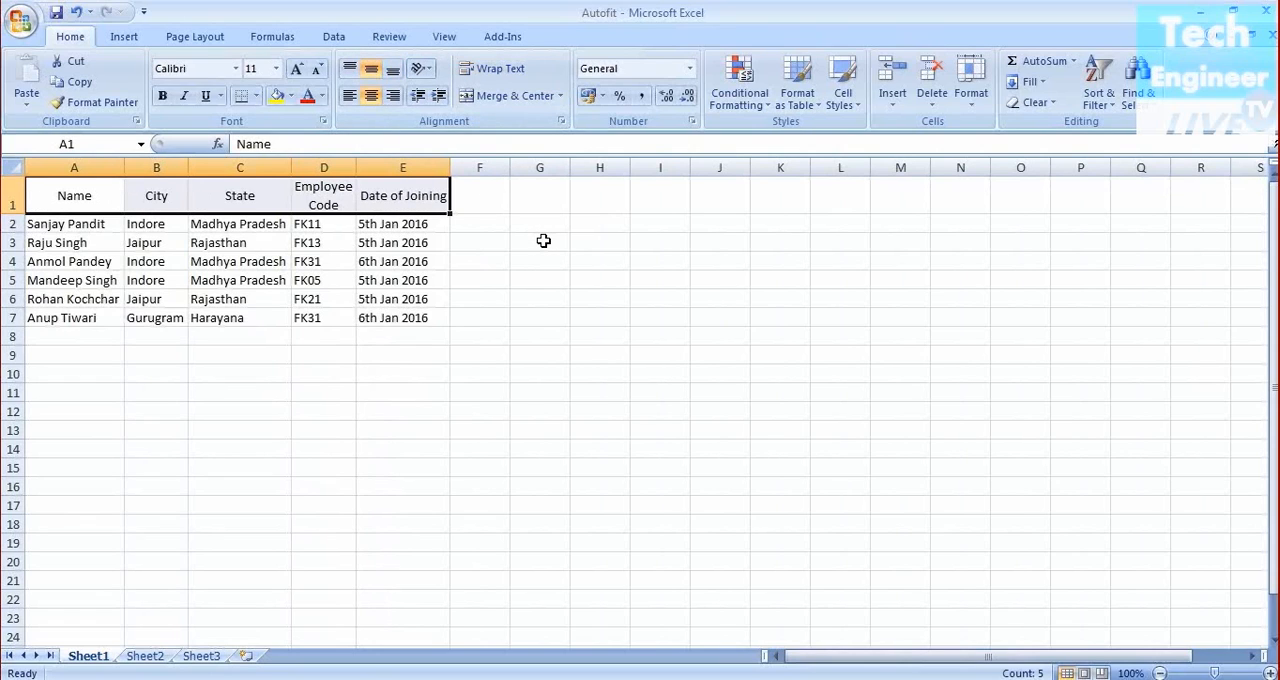
left_click(543, 241)
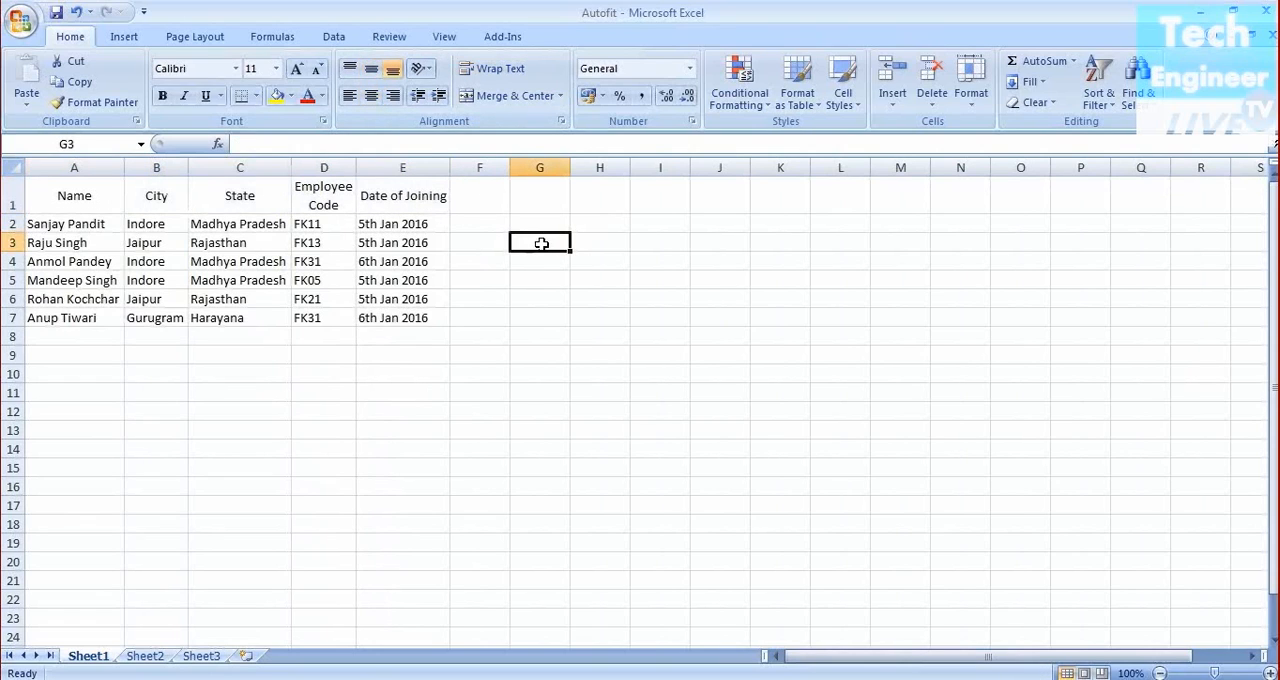
Set the font size of the employee table A1:E7 to 14
left_click_drag(53, 198, 373, 318)
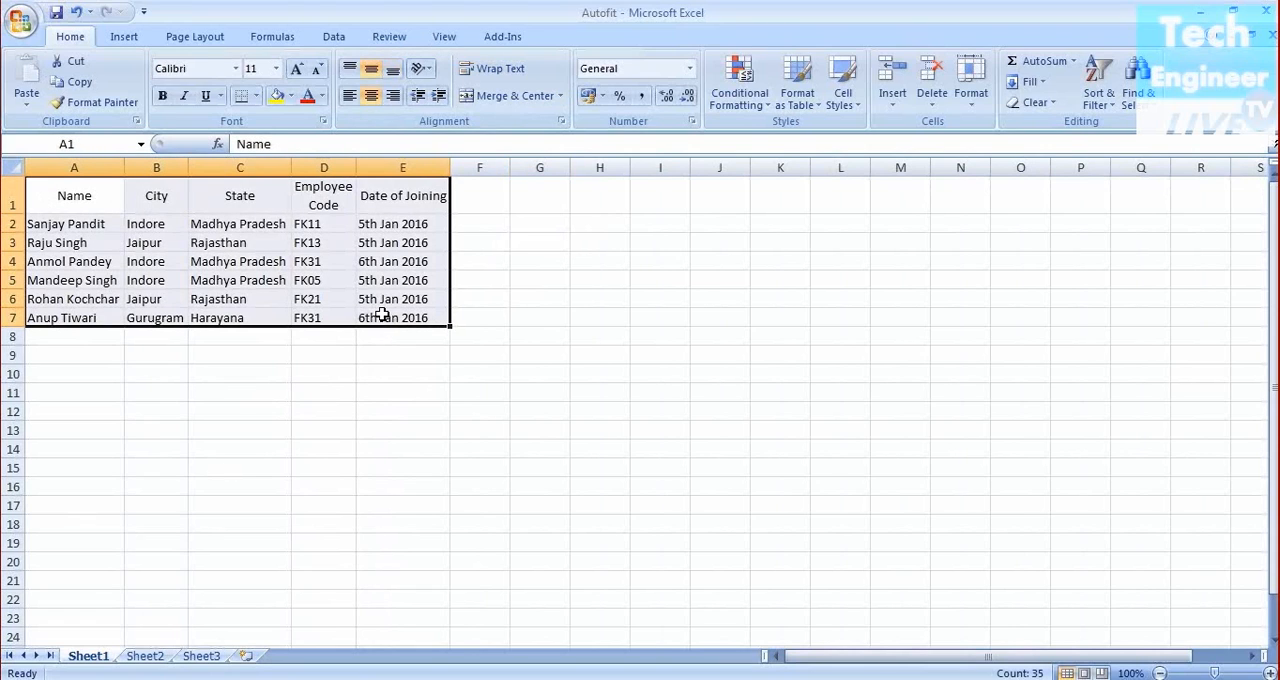
left_click(276, 68)
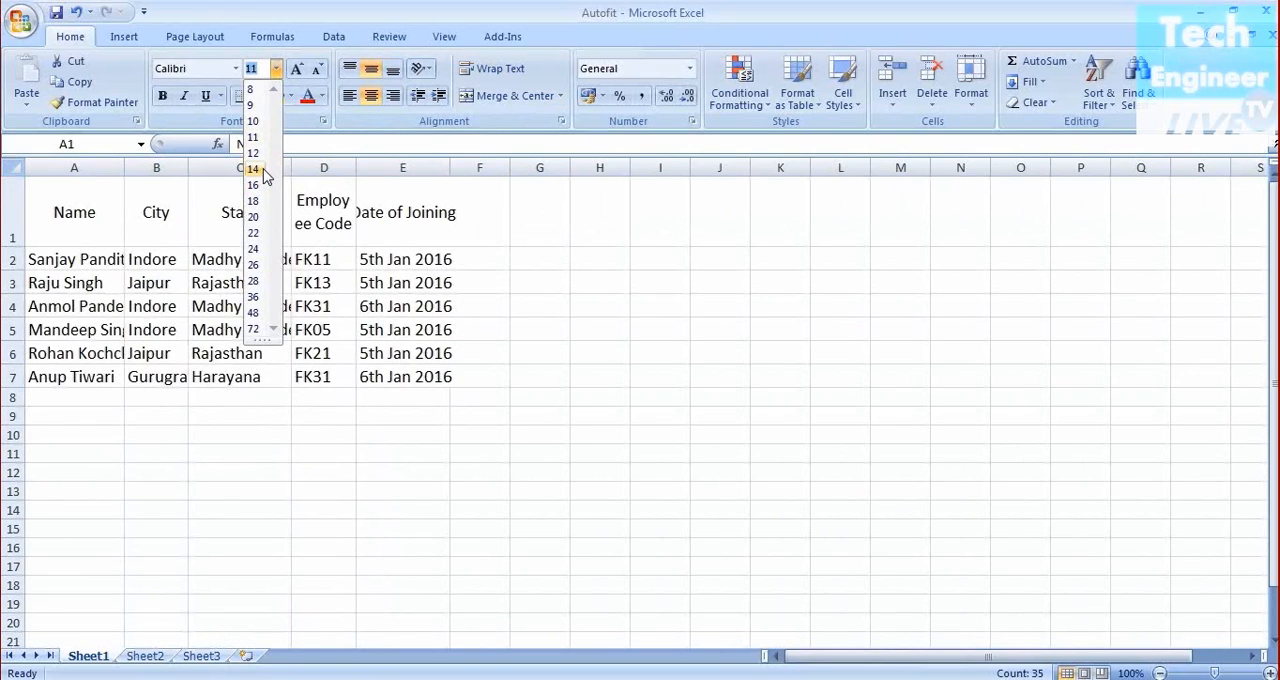
left_click(264, 171)
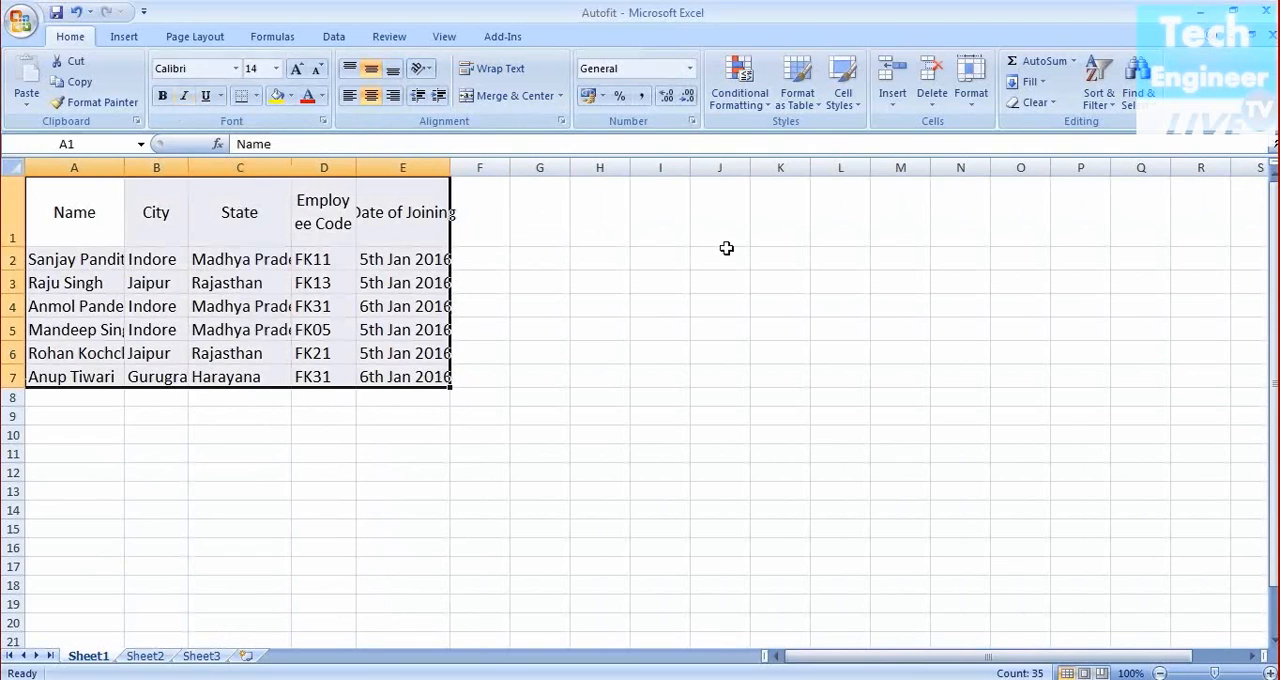
left_click(666, 303)
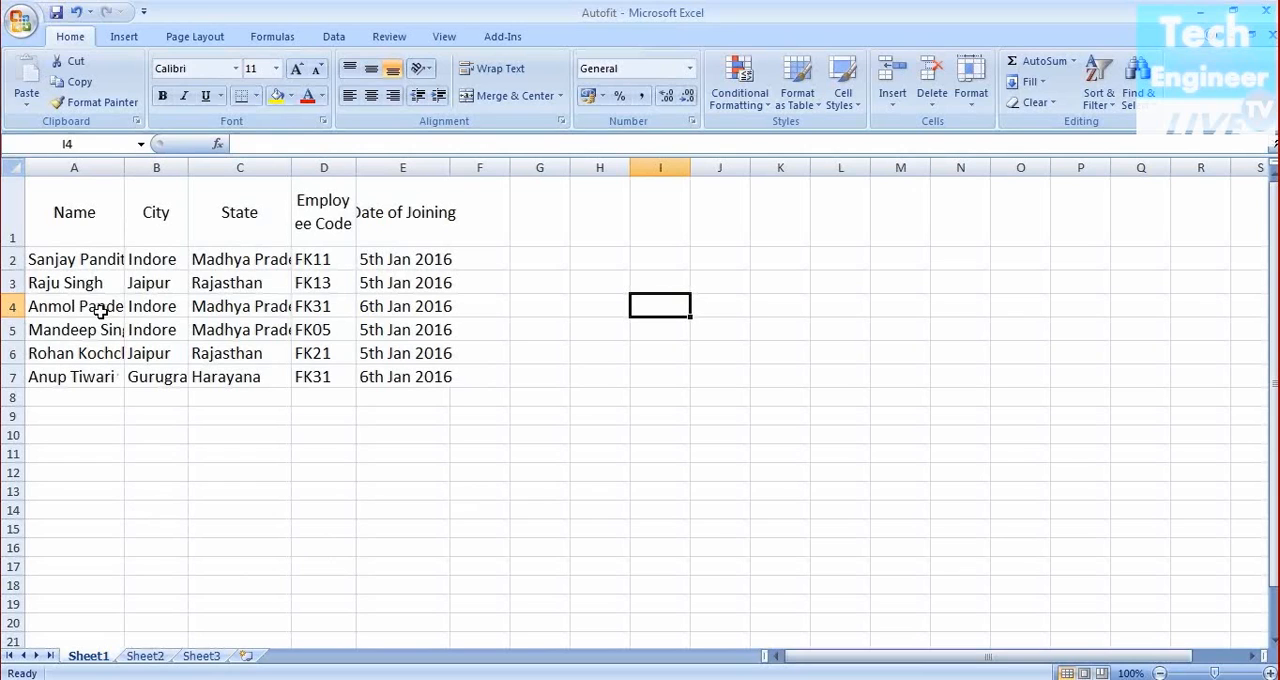
Switch to Sheet2 and AutoFit the heights of rows 1 and 2 of the Sales Report
left_click(140, 660)
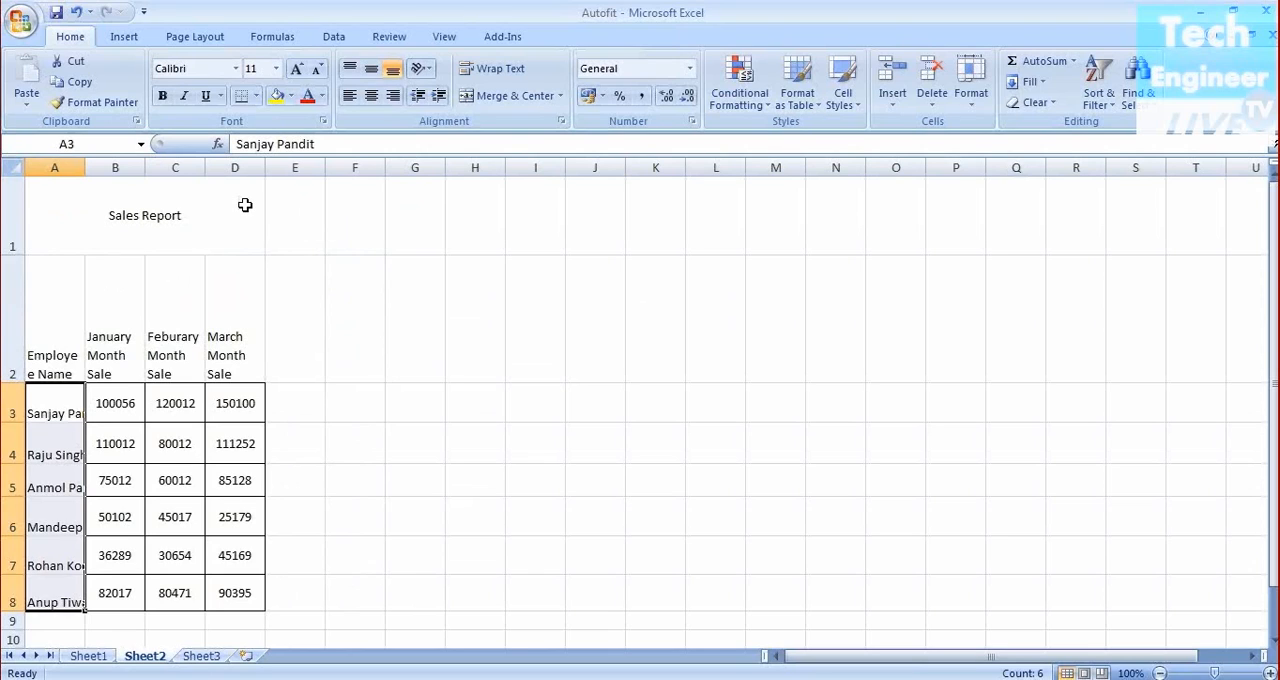
left_click_drag(15, 254, 18, 254)
double_click(18, 254)
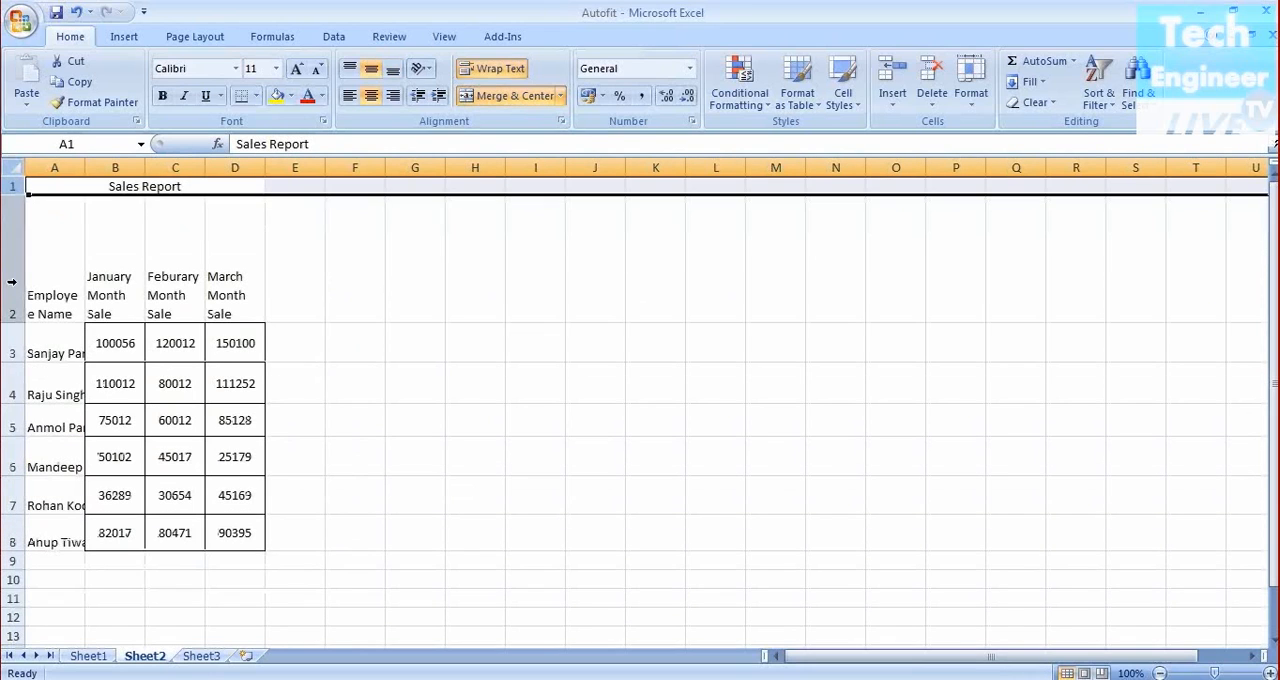
left_click(12, 282)
double_click(14, 323)
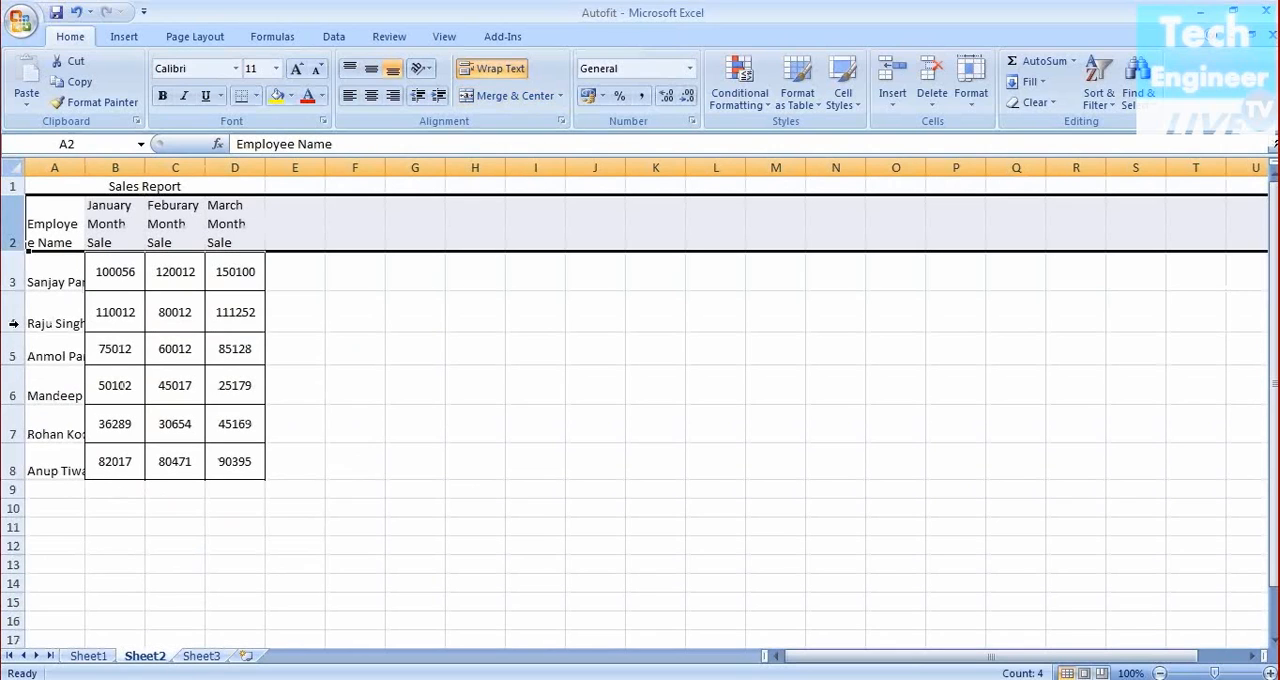
left_click(481, 348)
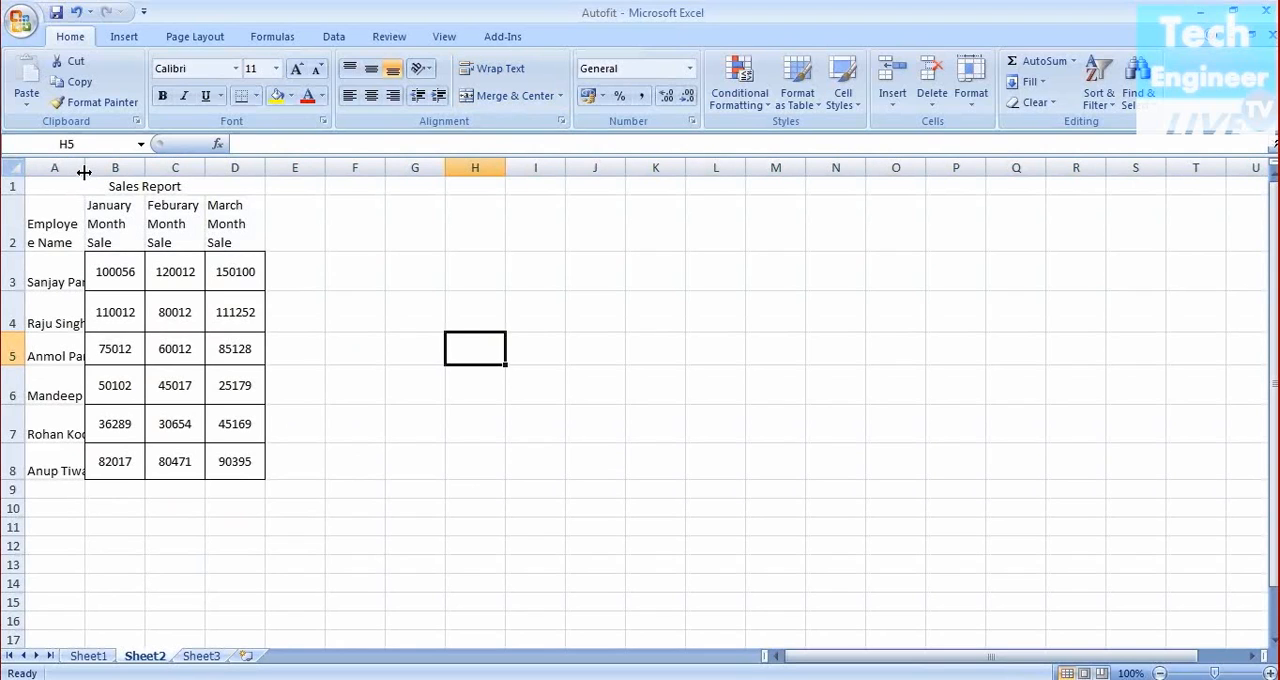
left_click_drag(84, 172, 92, 172)
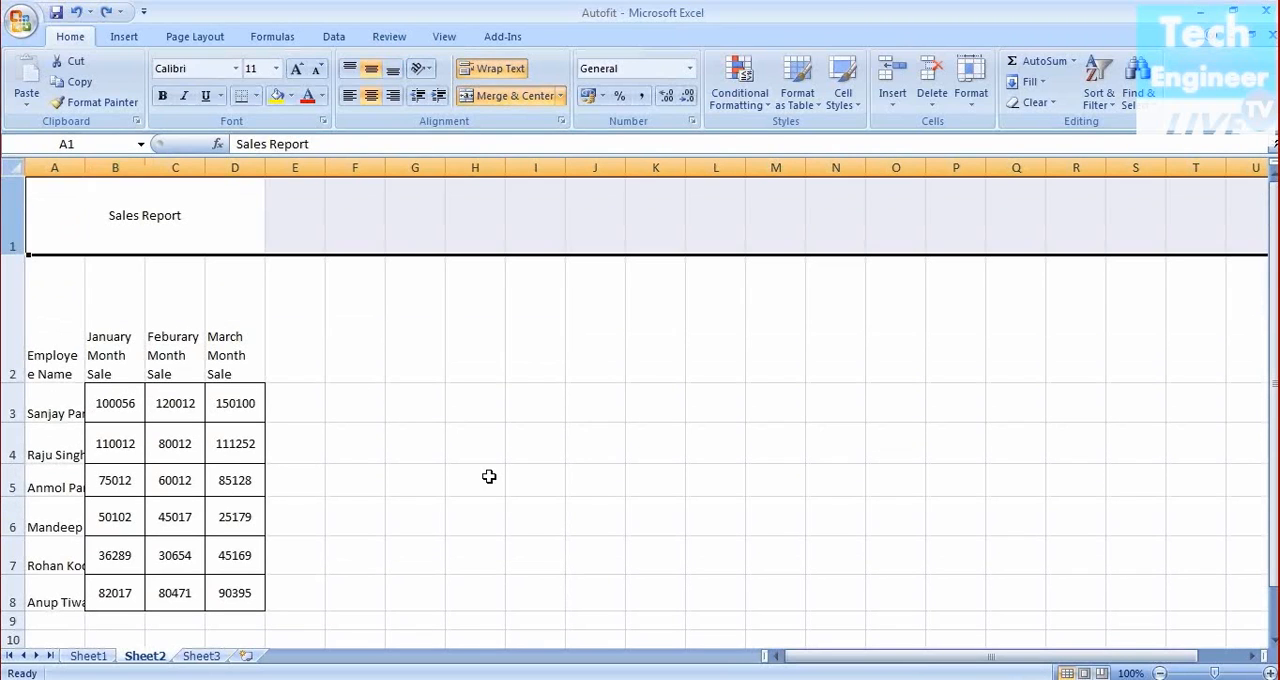
left_click(491, 474)
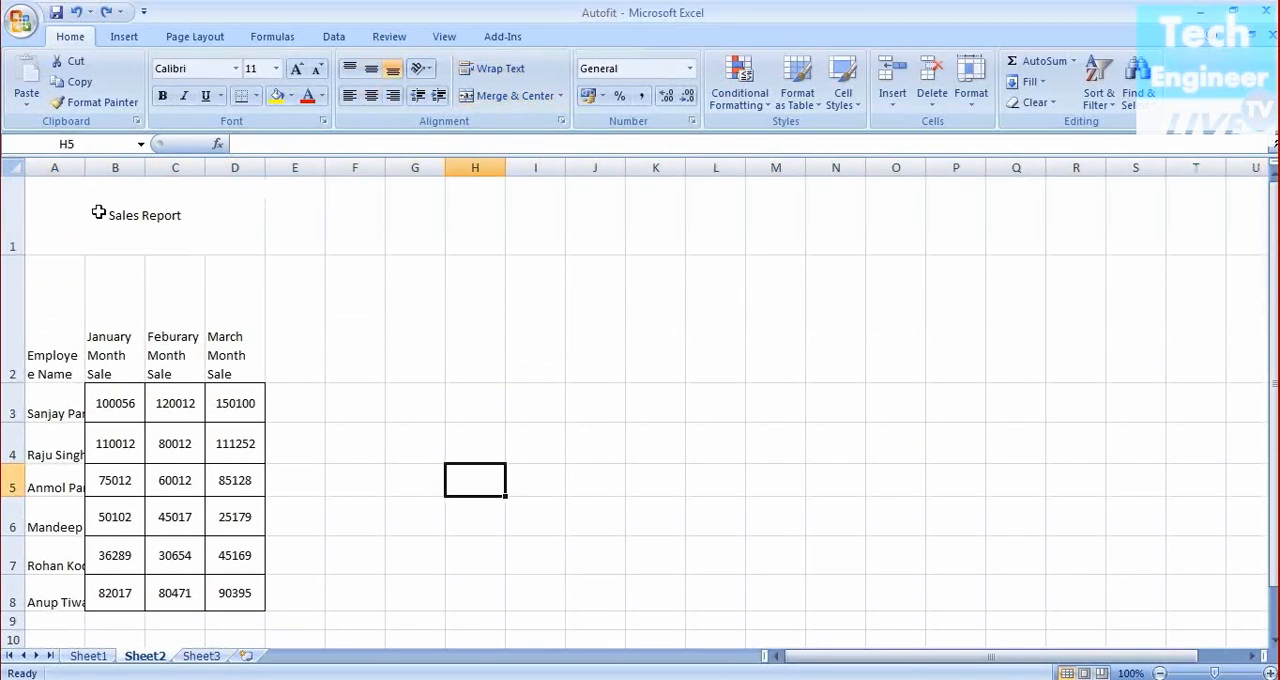
Select the whole sheet and AutoFit all row heights and column widths
left_click(15, 168)
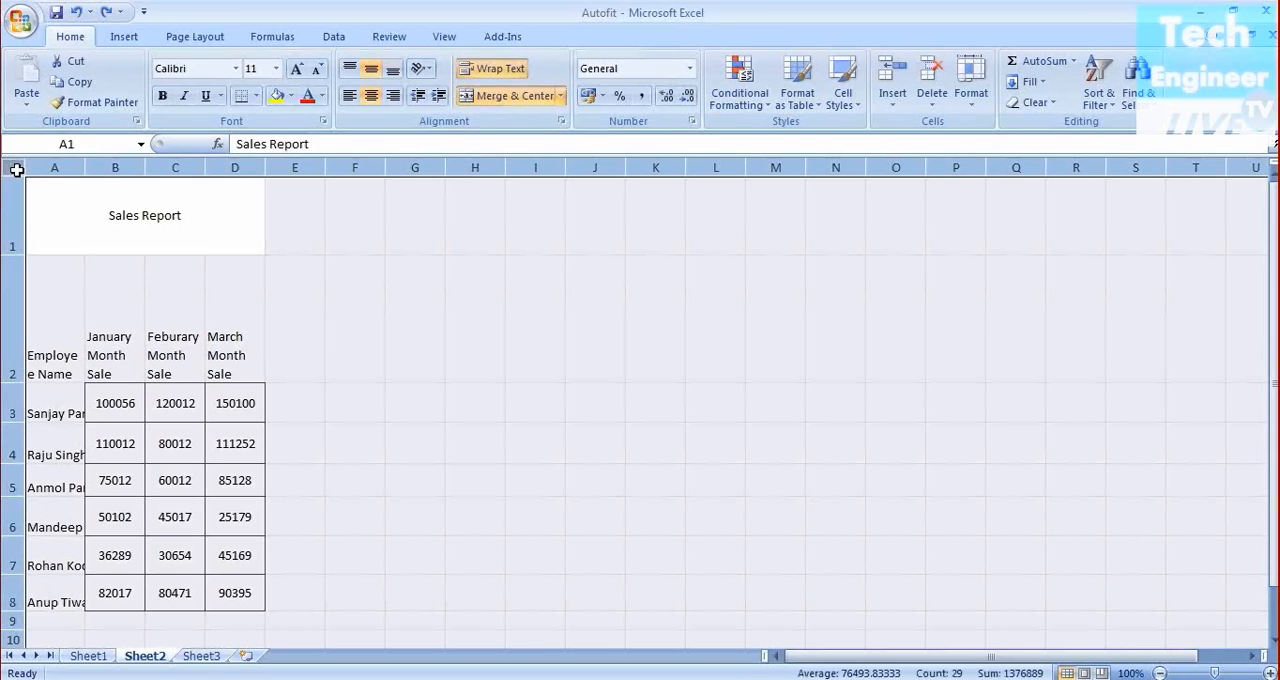
double_click(17, 382)
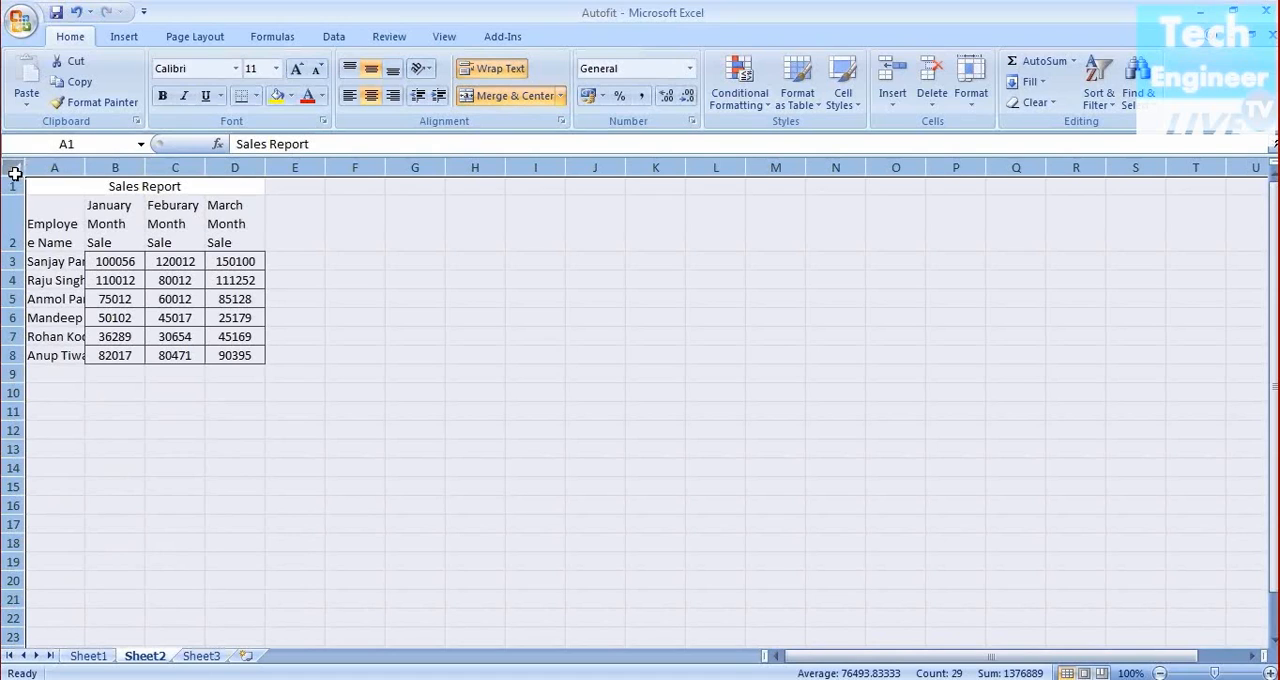
double_click(85, 171)
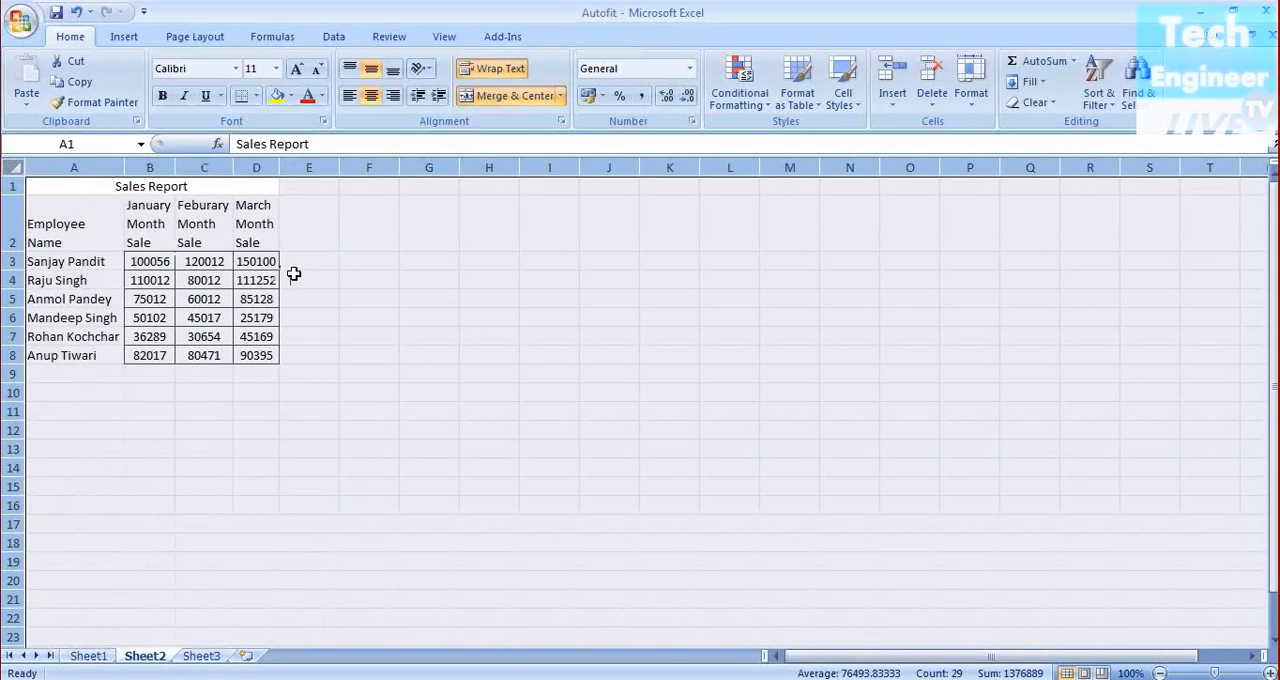
left_click(432, 279)
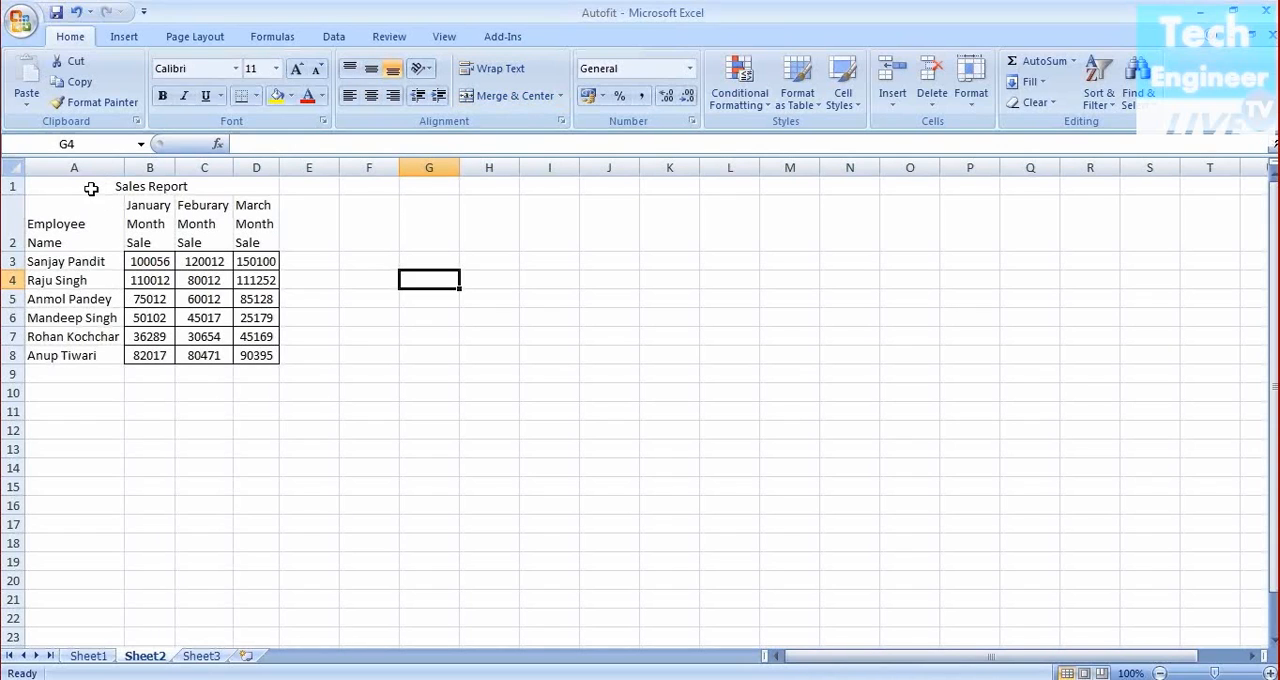
Set the font size of the Sales Report table A1:D8 to 16
left_click_drag(90, 188, 200, 355)
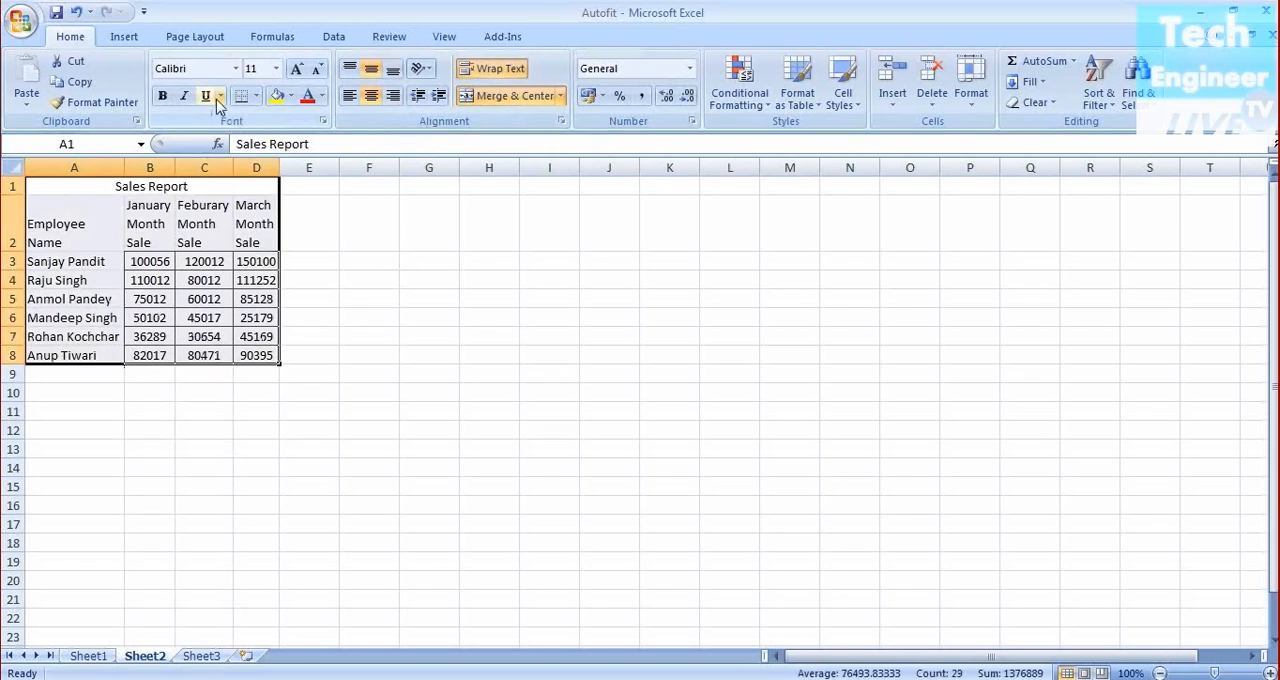
left_click(276, 69)
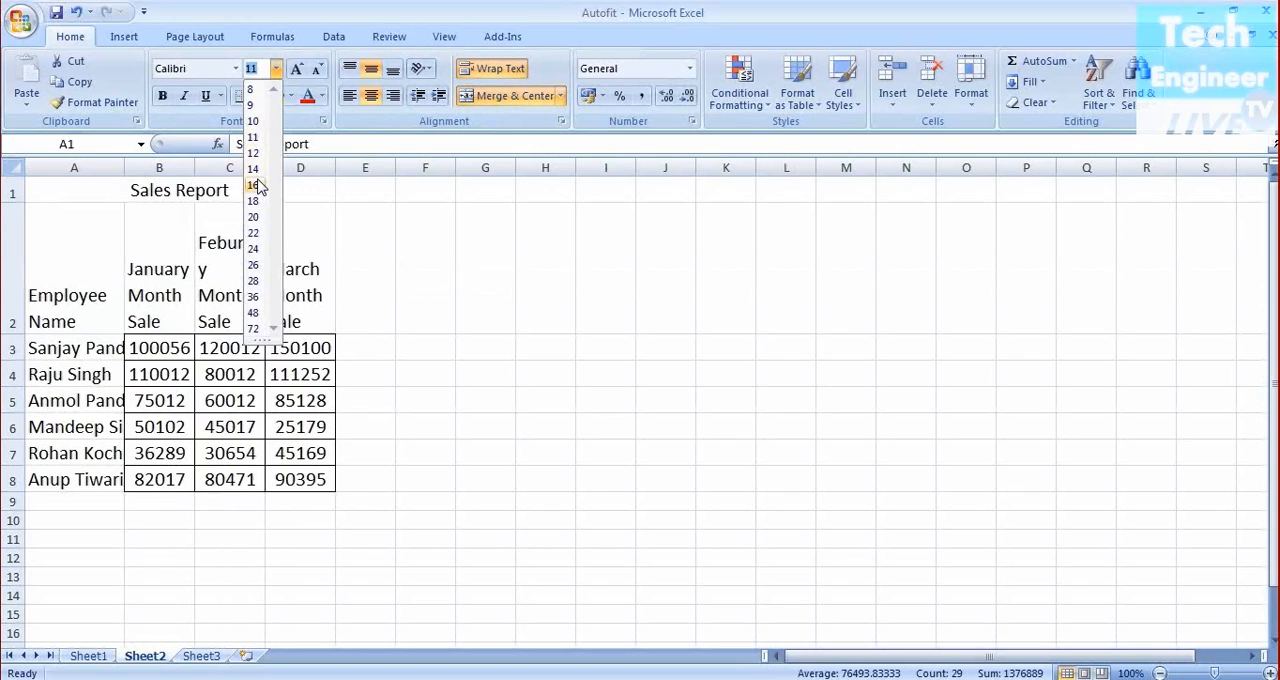
left_click(258, 187)
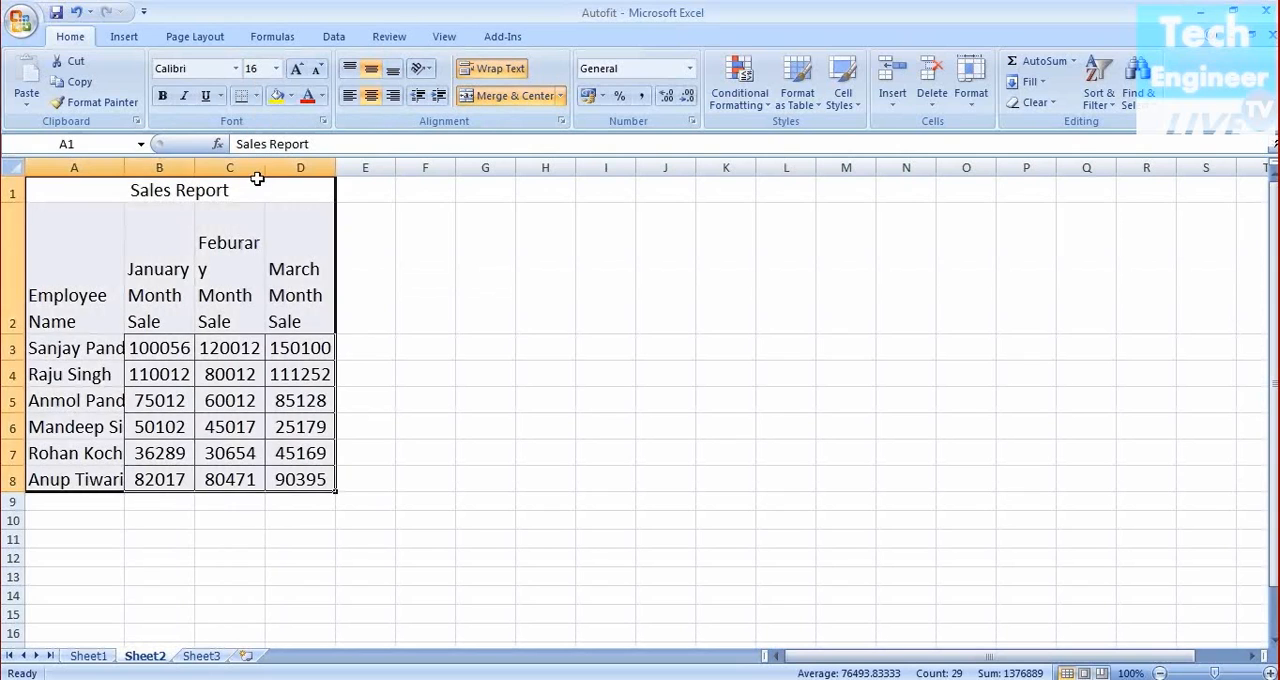
AutoFit column A and center the Employee Name header in A2 vertically and horizontally
double_click(124, 167)
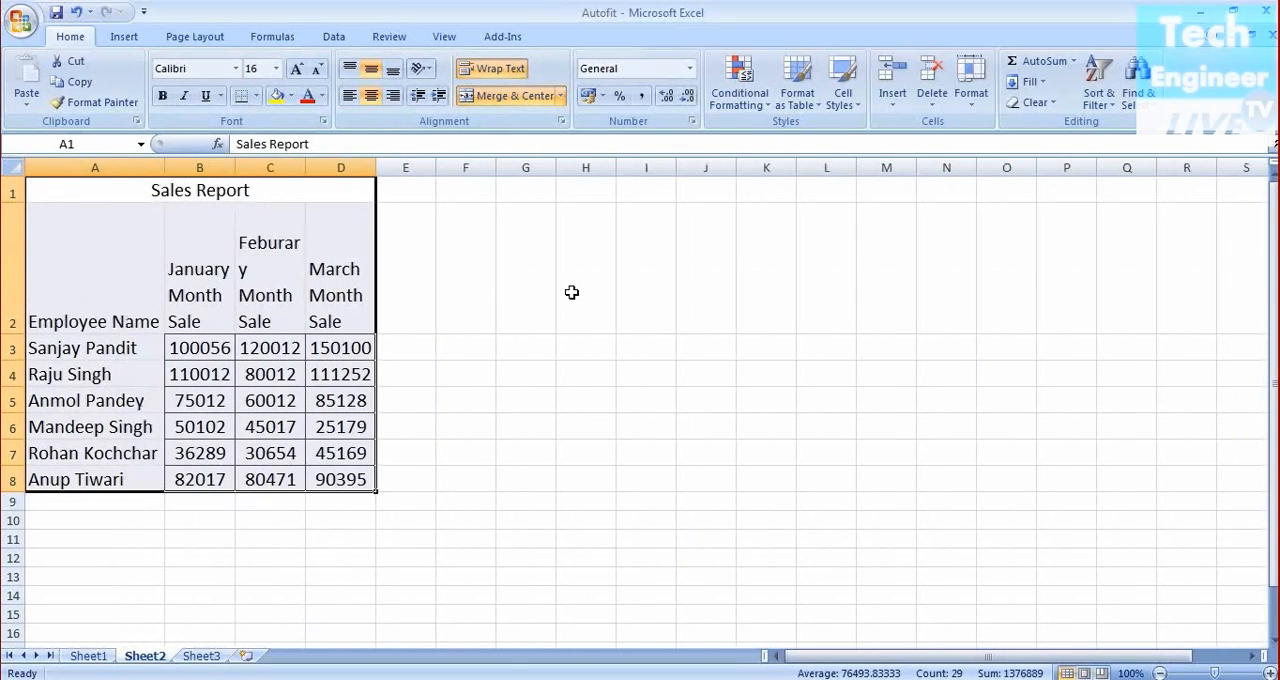
left_click(571, 292)
left_click(100, 318)
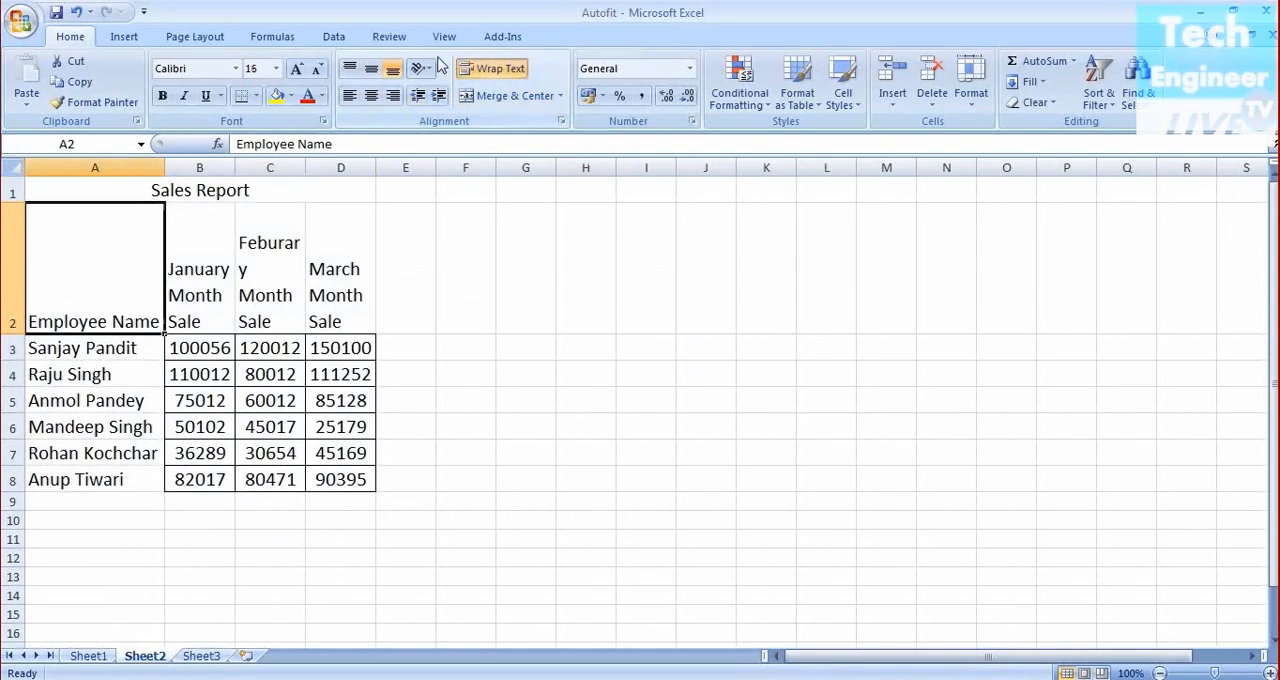
left_click(371, 97)
left_click(371, 68)
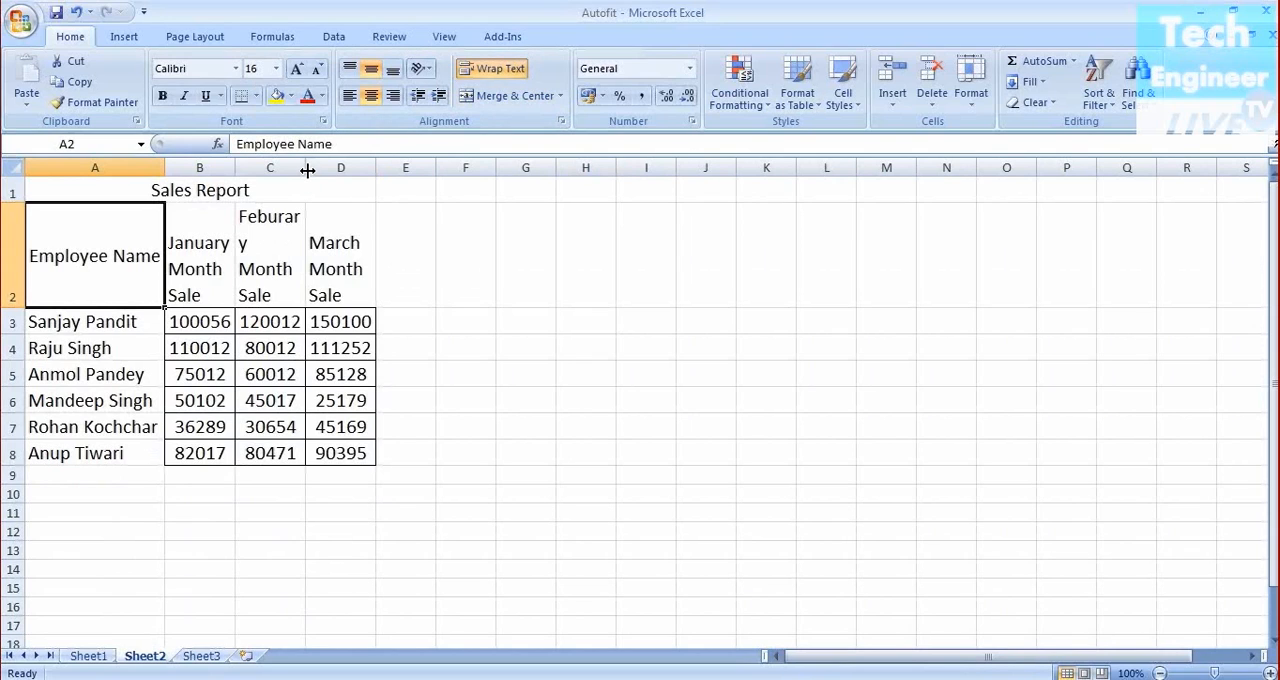
Widen column C so the Feburary Month Sale header wraps at whole words
left_click(275, 211)
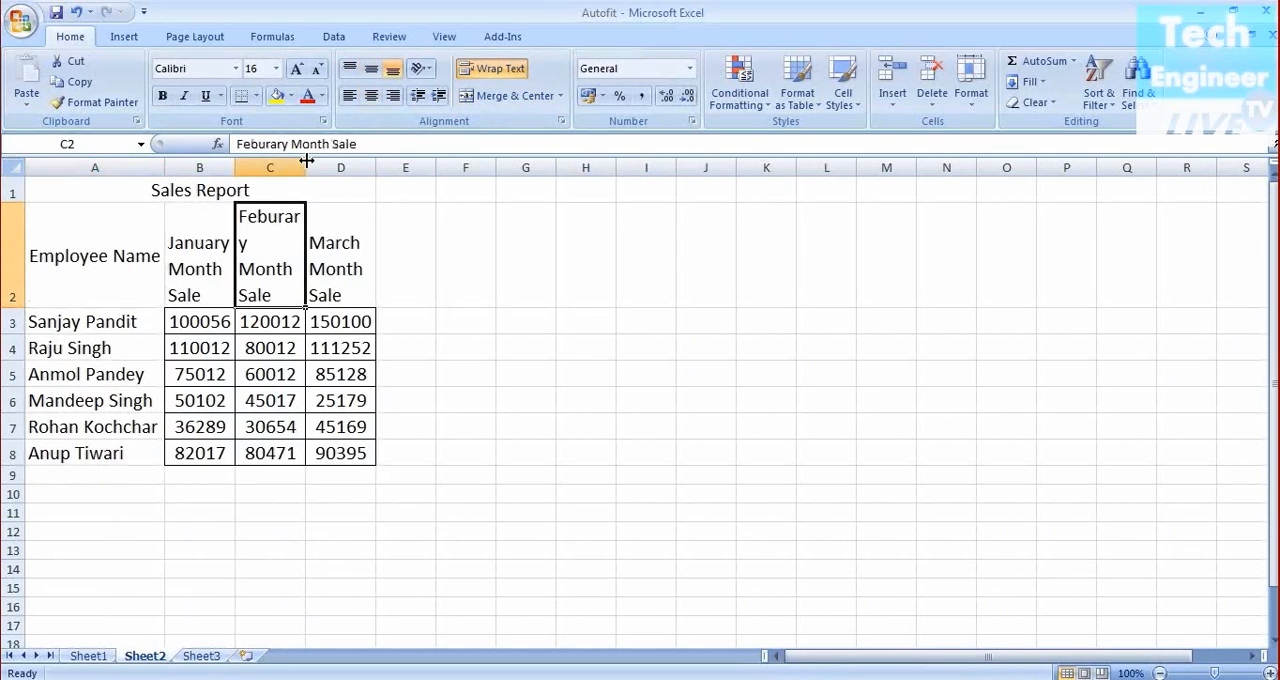
double_click(306, 164)
left_click_drag(306, 164, 317, 168)
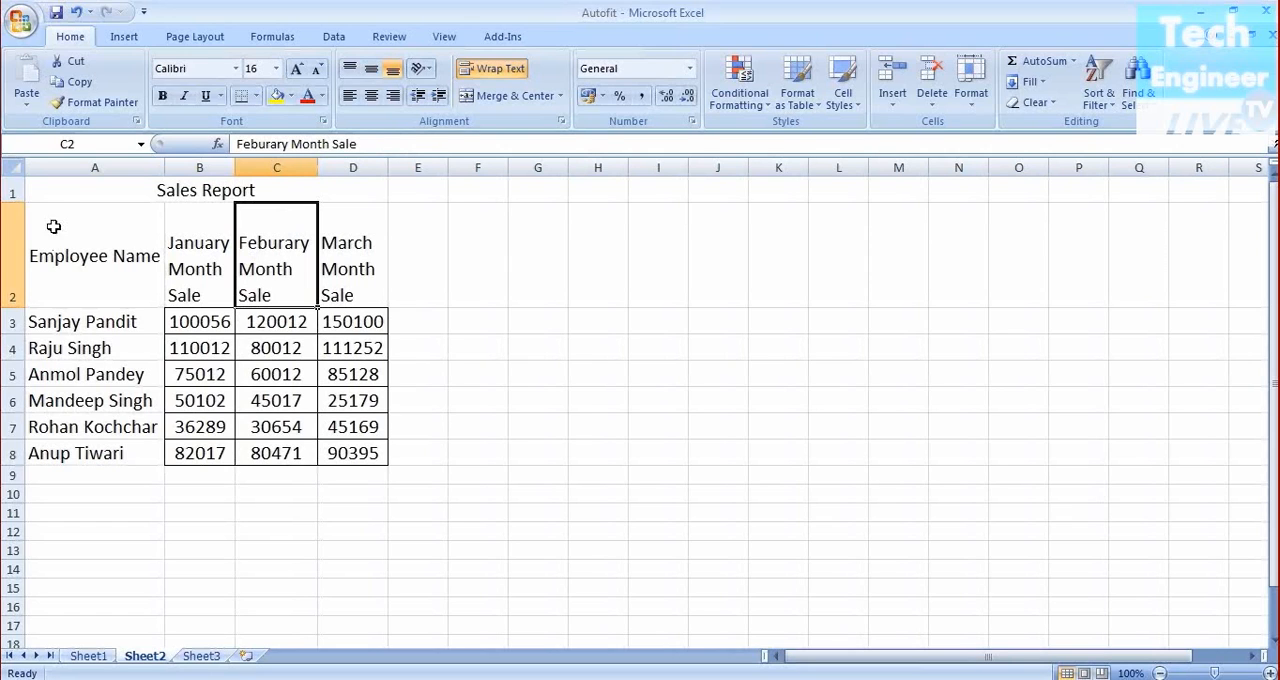
Apply All Borders to the Sales Report table range A1:D8
mouse_move(53, 186)
left_mouse_down()
mouse_move(174, 320)
mouse_move(251, 446)
left_mouse_up()
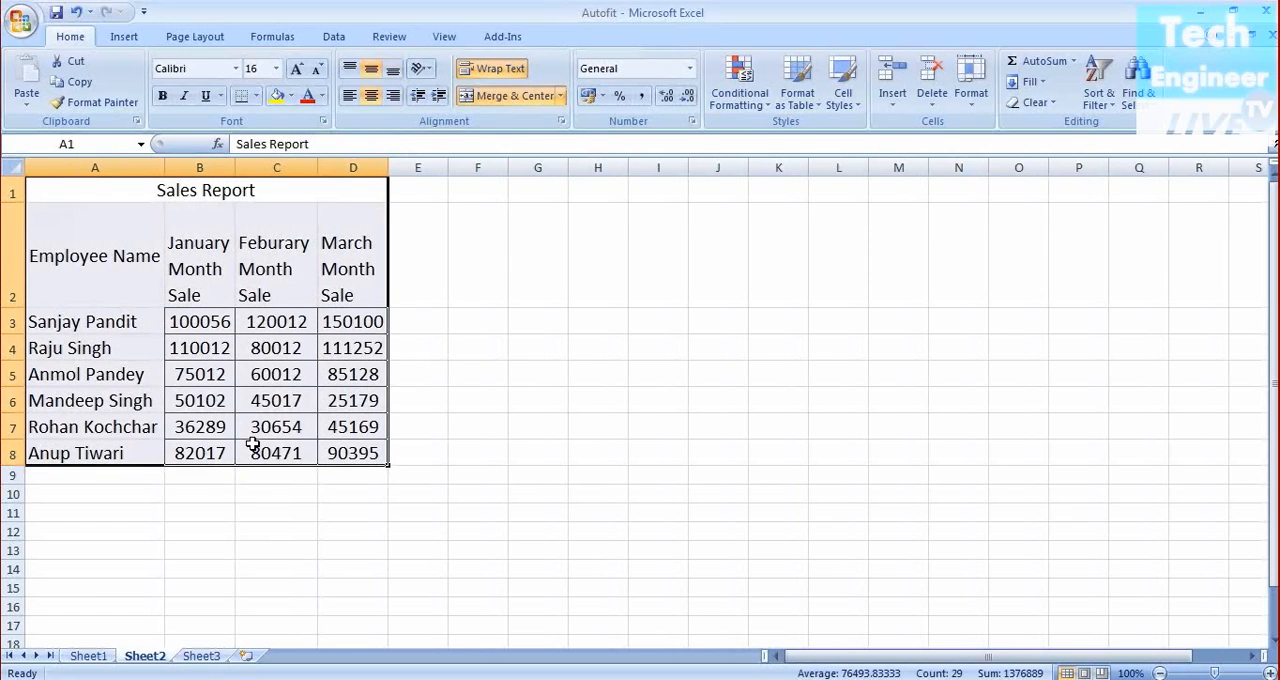
left_click(257, 97)
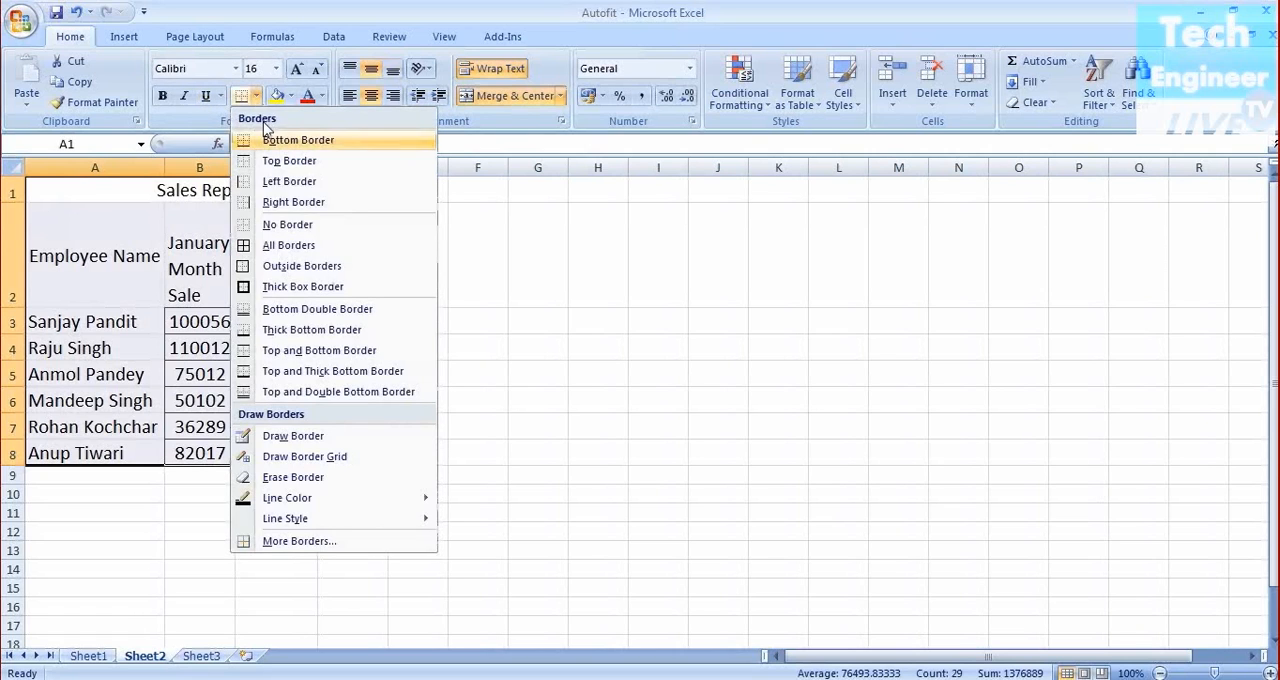
left_click(292, 245)
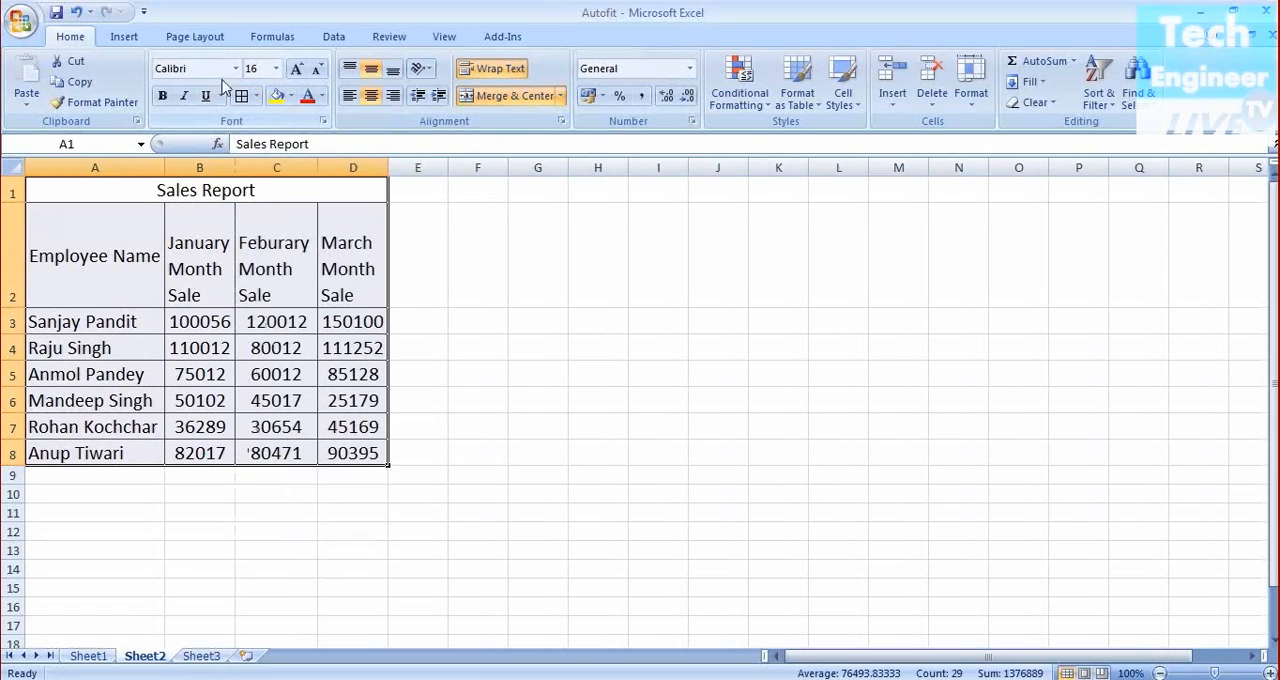
left_click(615, 346)
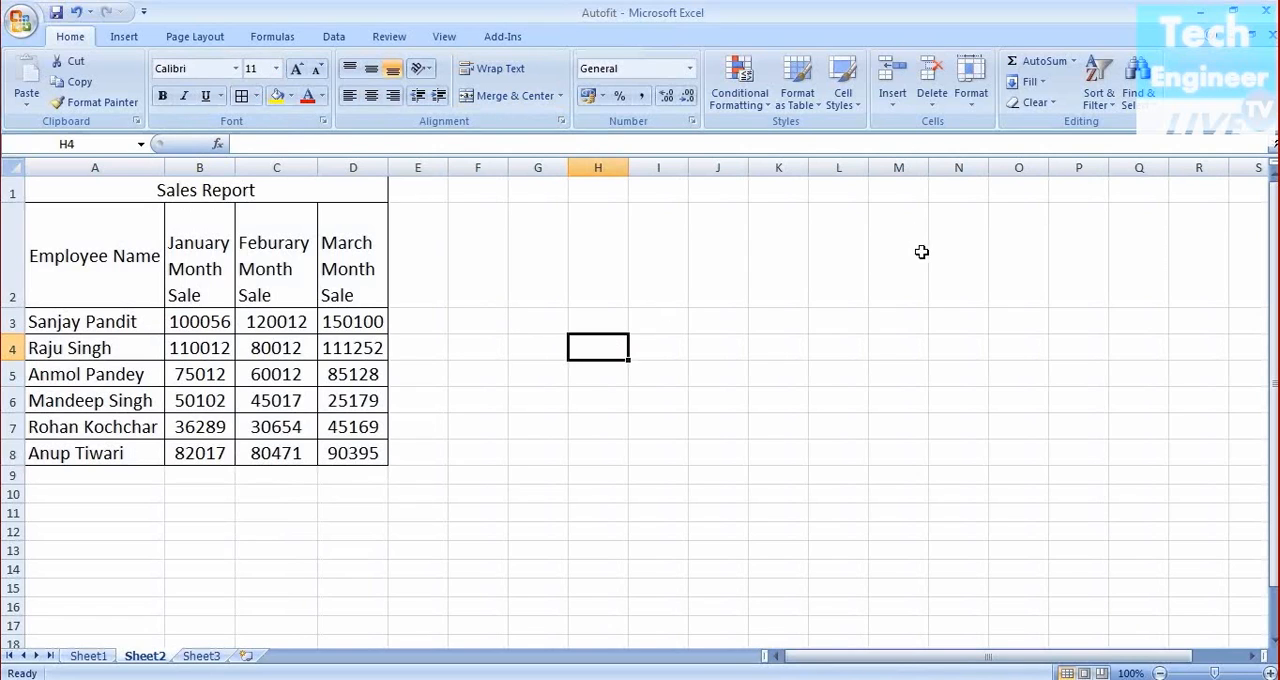
AutoFit the height of header row 2 from cell A2
left_click(978, 111)
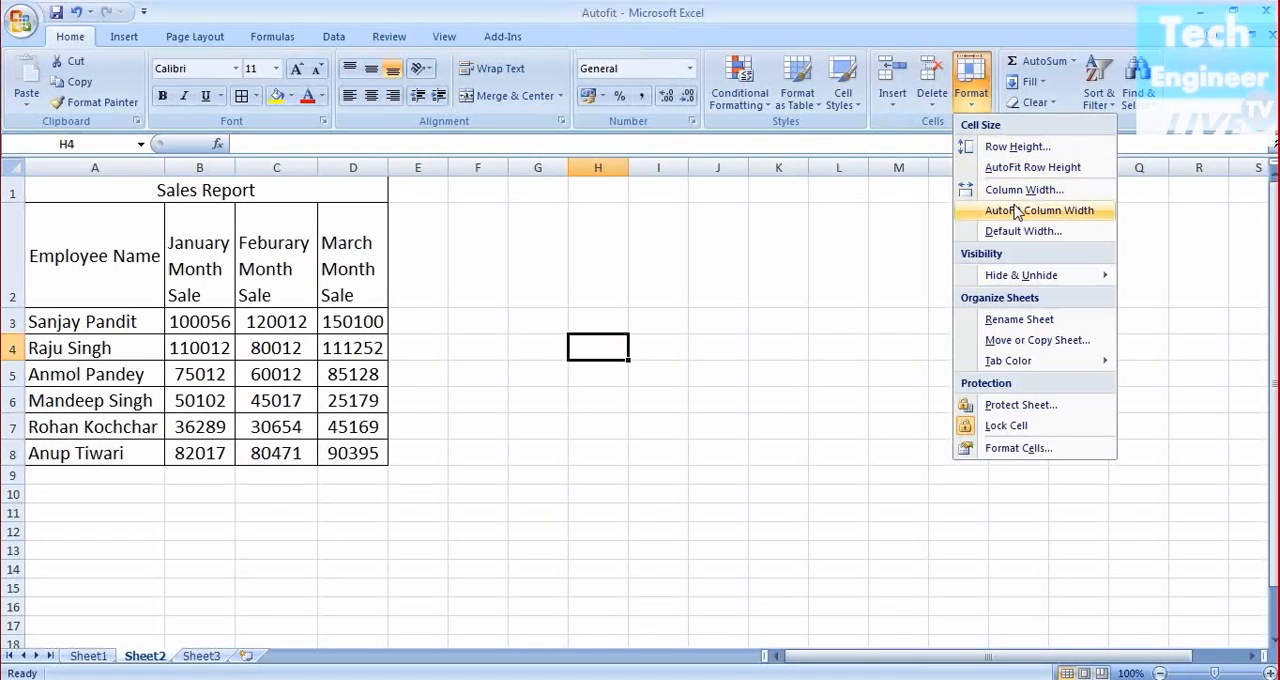
left_click(74, 254)
left_click(72, 252)
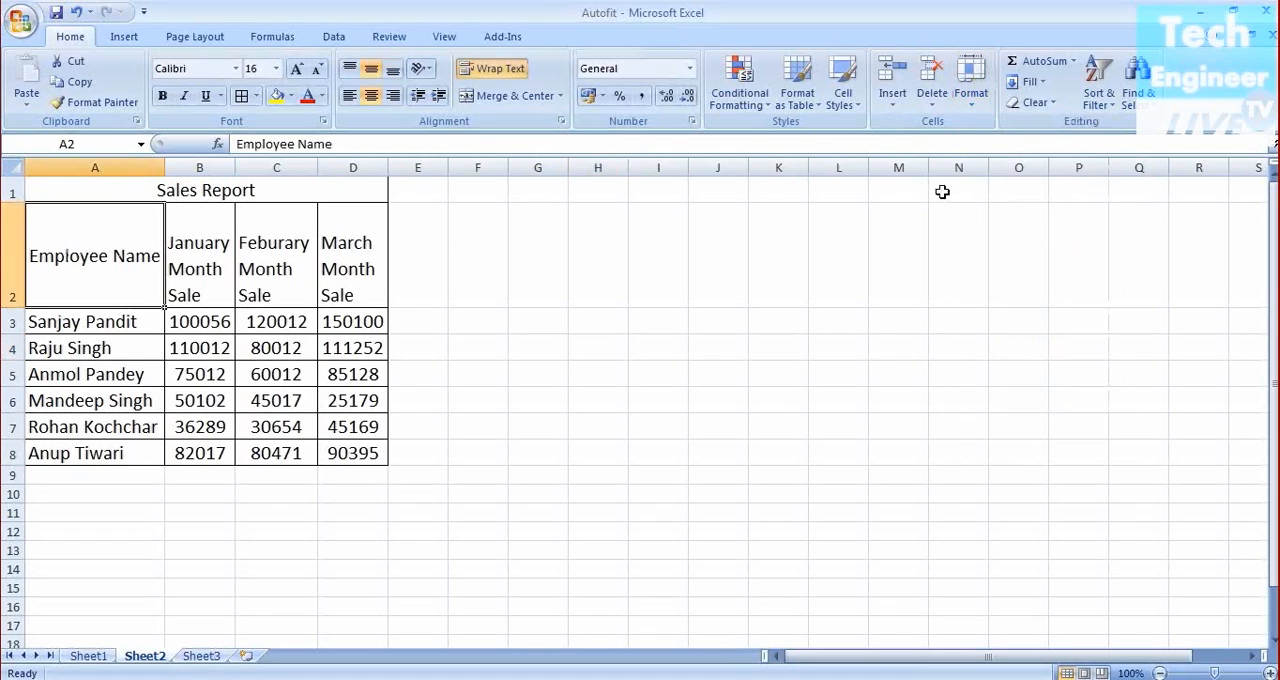
left_click(970, 92)
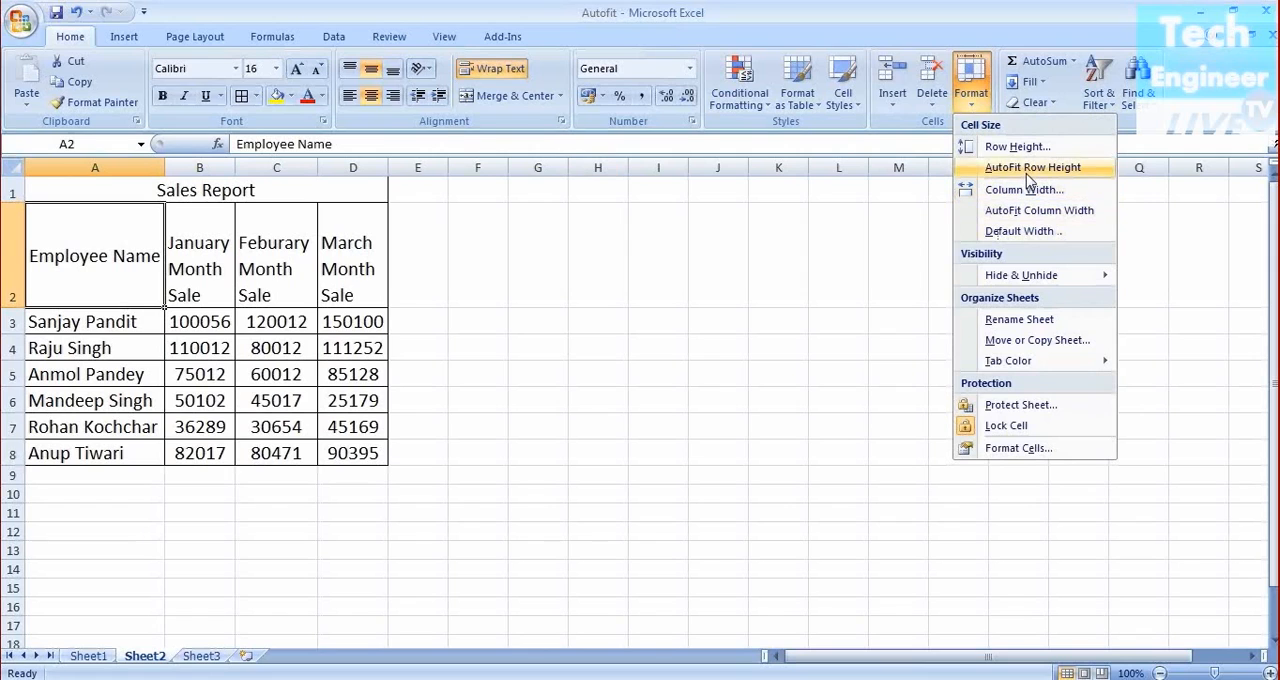
left_click(1032, 168)
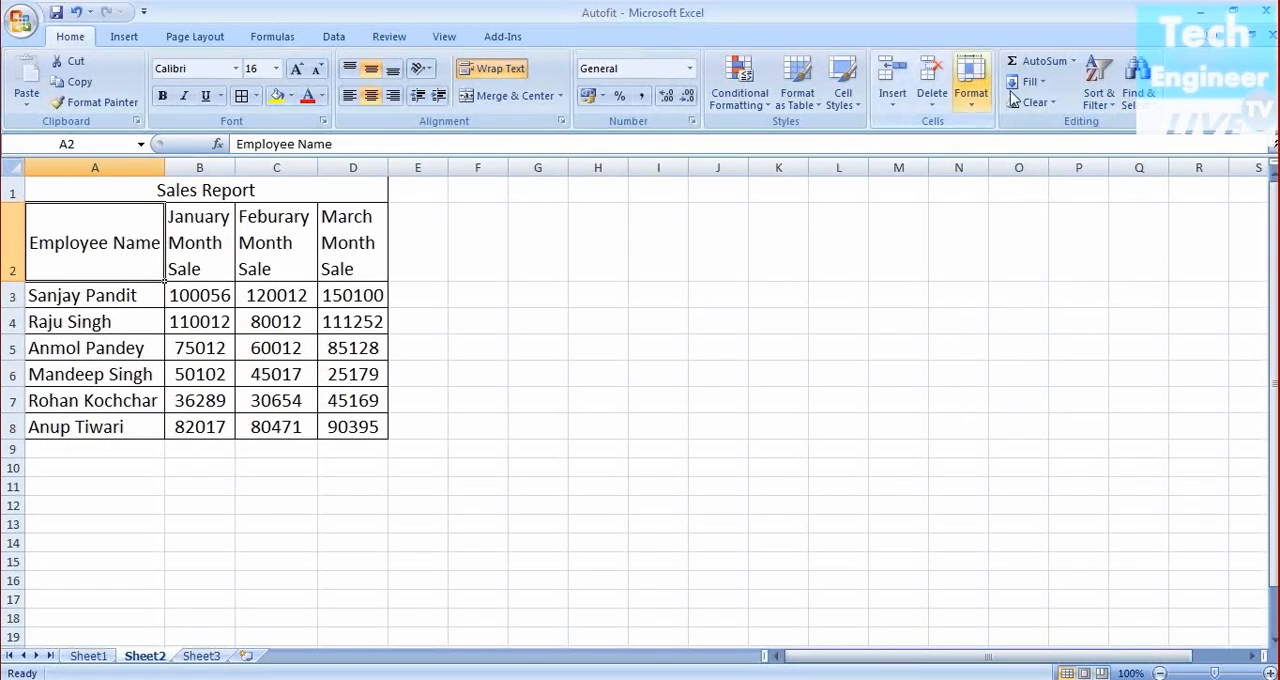
Open the Row Height dialog for row 2 to inspect its height, then cancel it
left_click(970, 92)
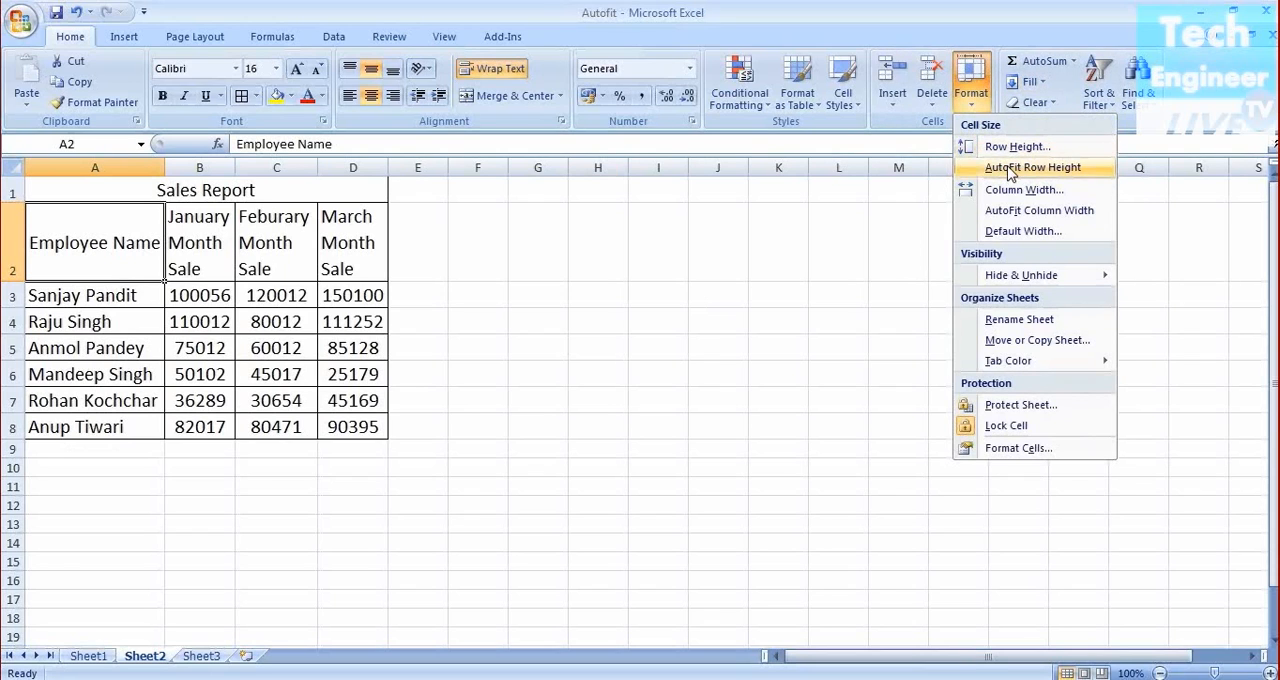
left_click(1010, 168)
left_click(985, 110)
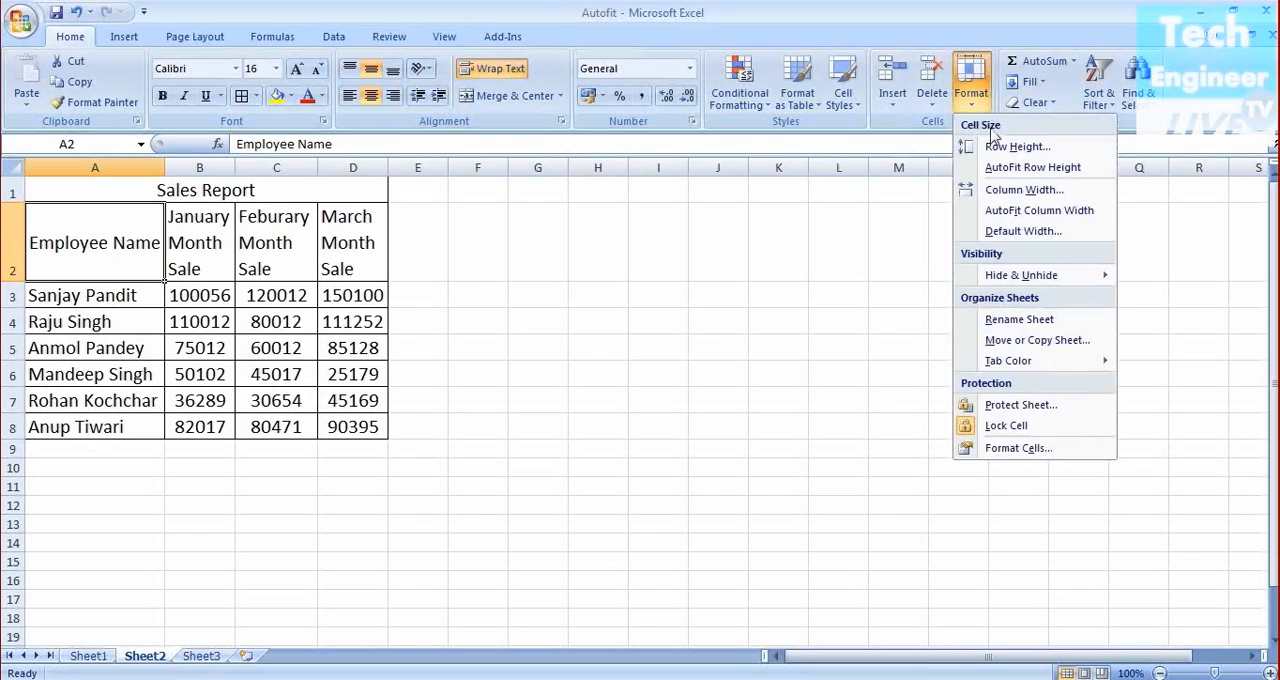
left_click(991, 137)
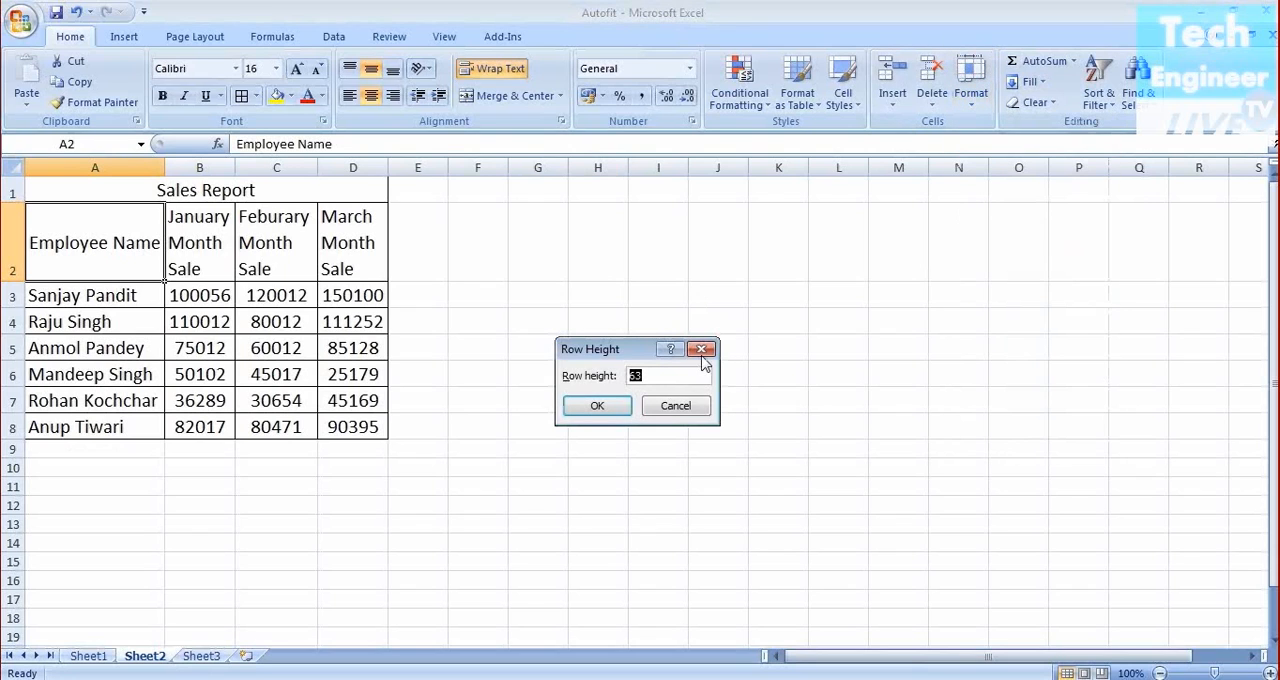
left_click(692, 414)
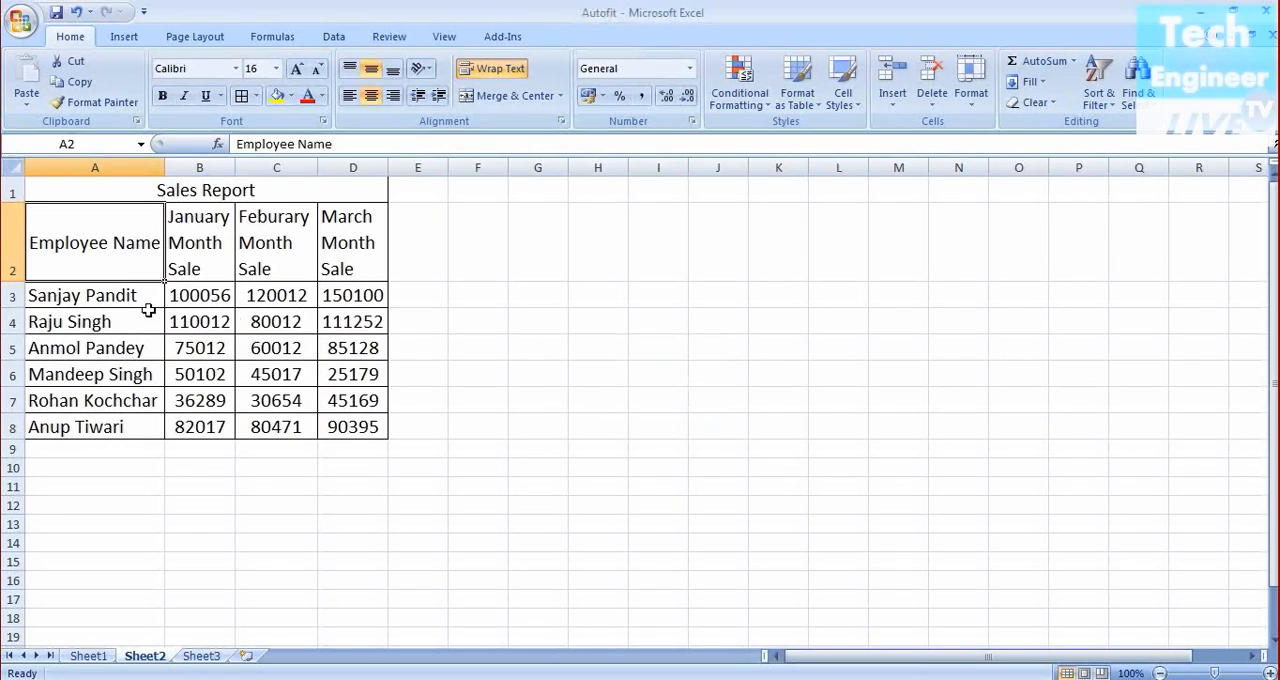
Open the Standard Width dialog from cell A3 to inspect the default column width, then cancel it
left_click(106, 298)
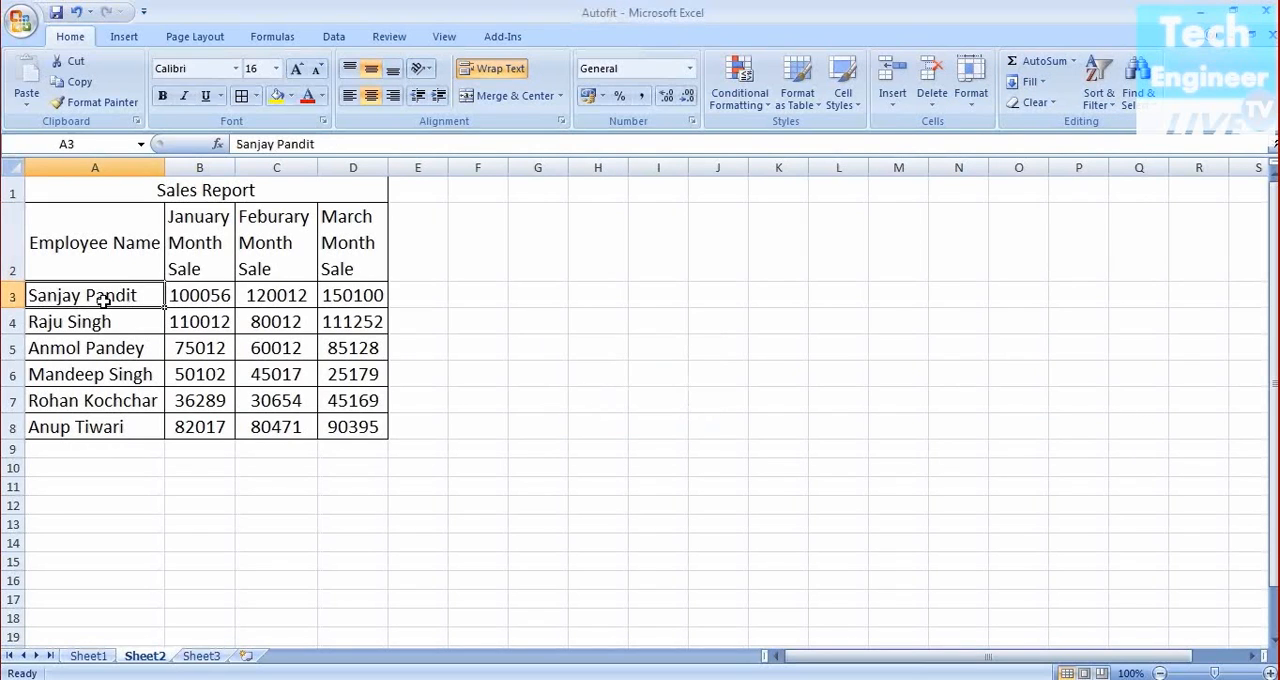
left_click(980, 101)
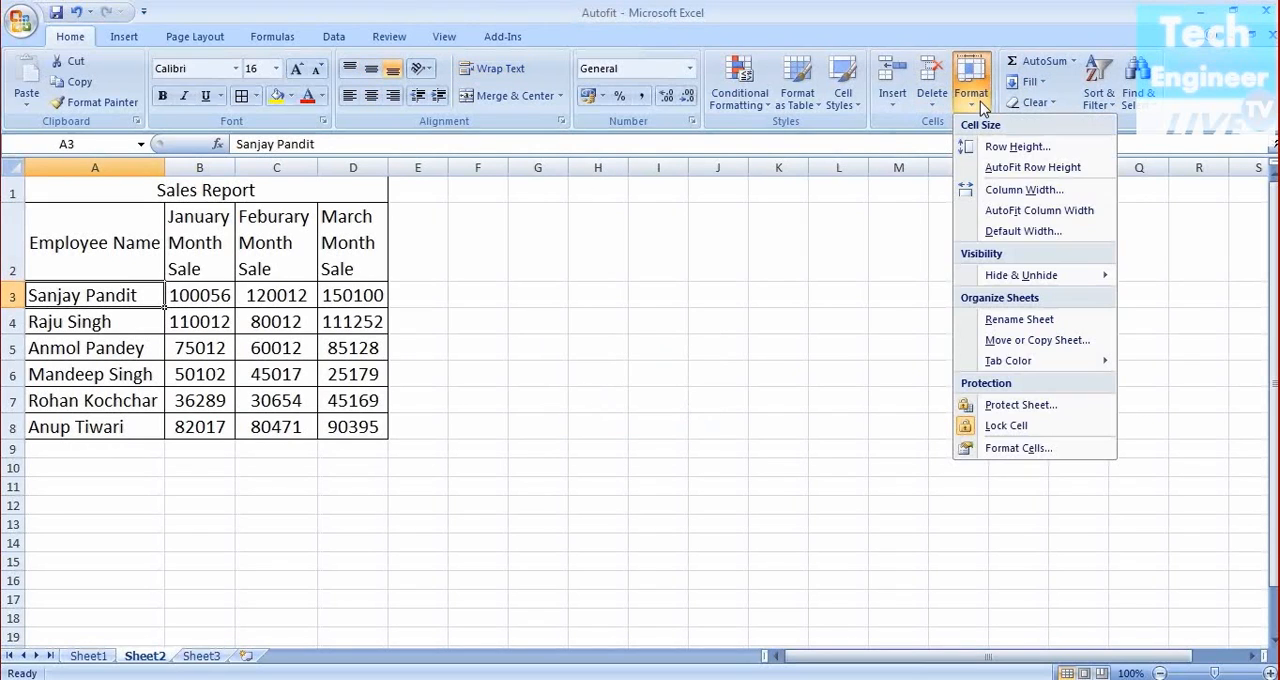
left_click(1020, 231)
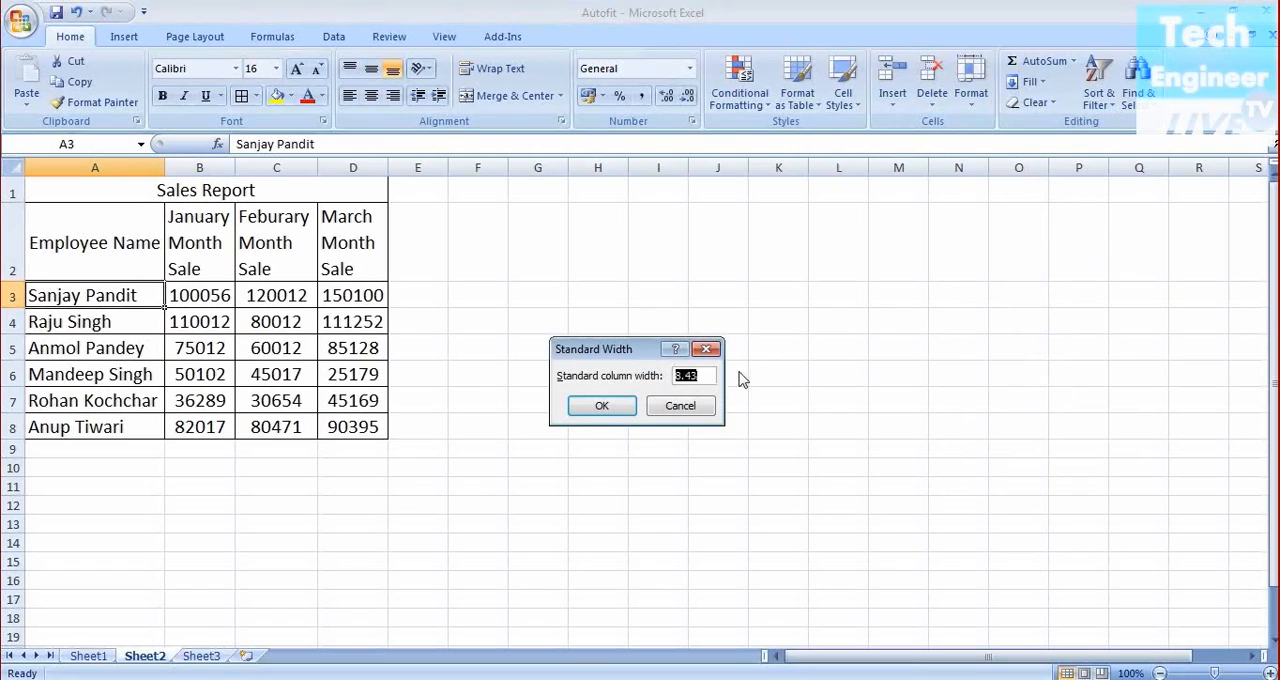
left_click(684, 407)
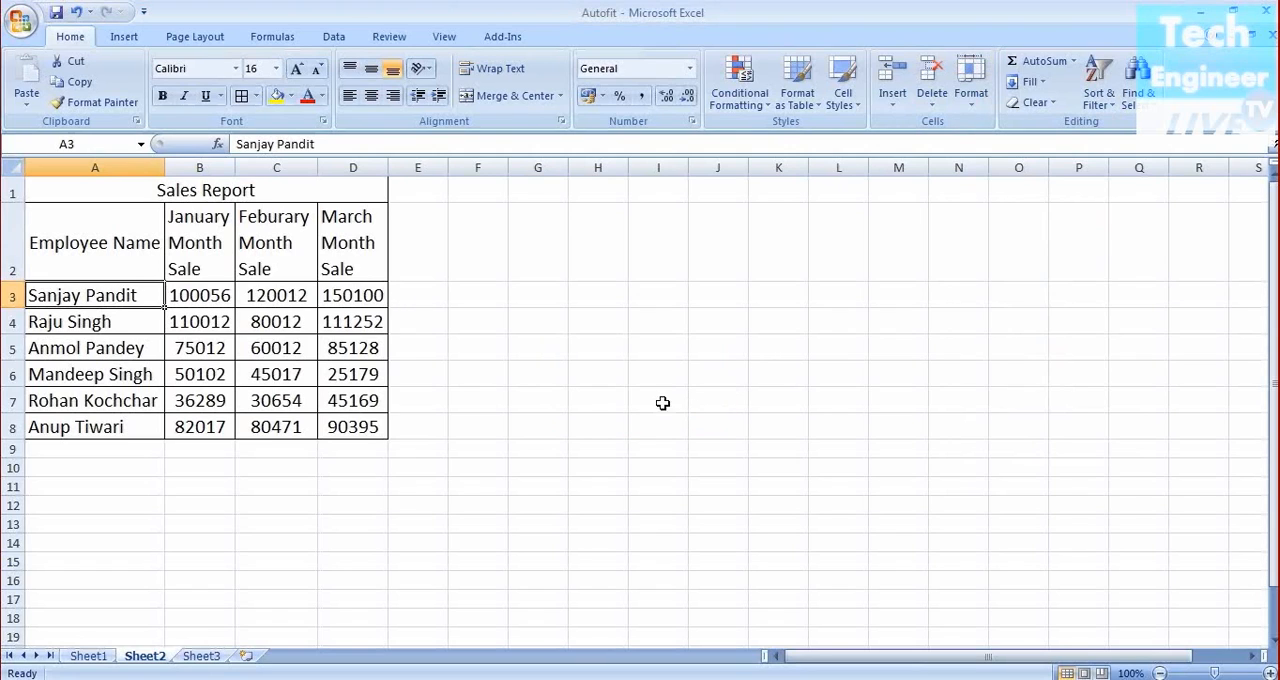